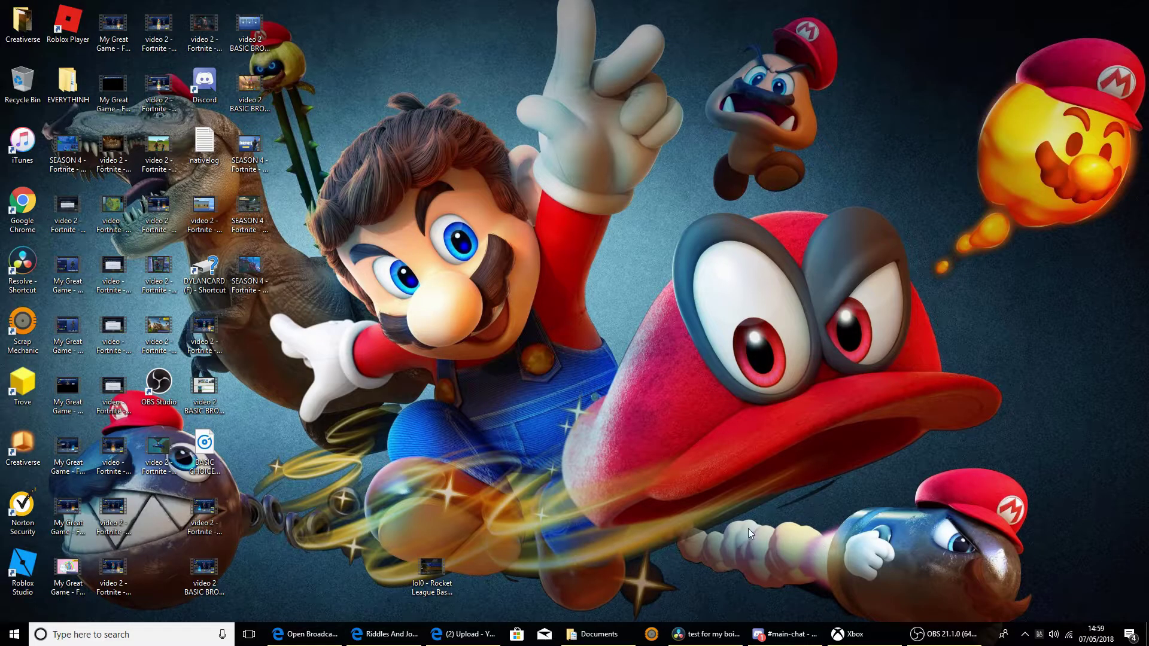
Step: Close the DaVinci Resolve project window without saving its changes
{"action": "right_click", "coordinate": [720, 636]}
{"action": "left_click", "coordinate": [711, 607]}
{"action": "right_click", "coordinate": [681, 637]}
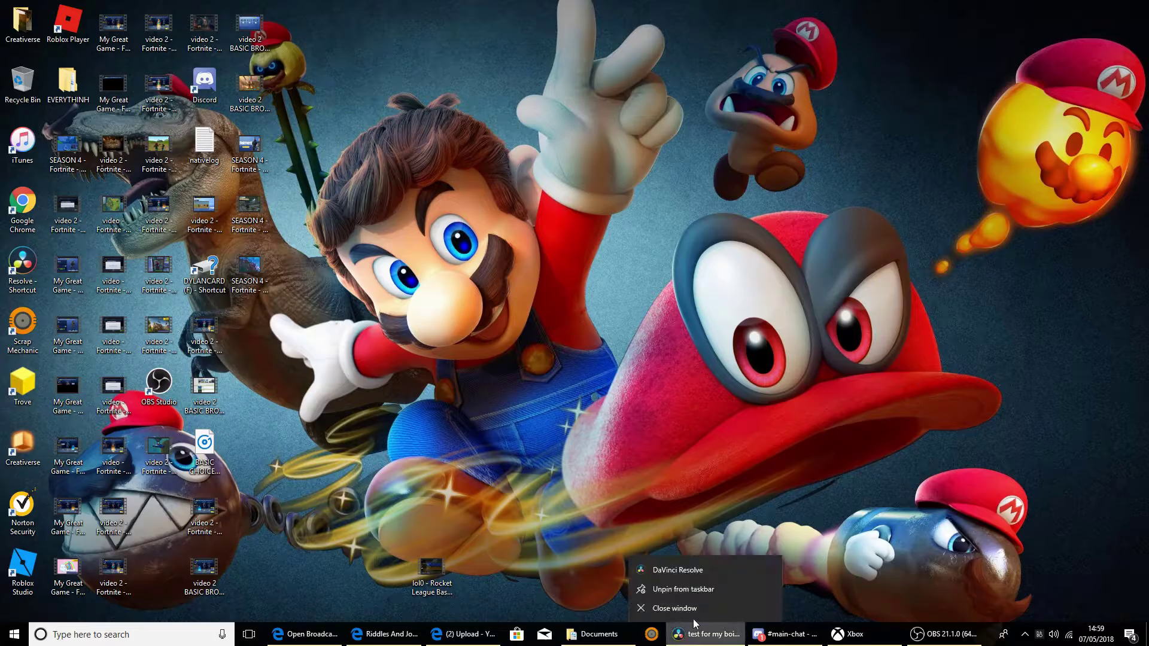
{"action": "left_click", "coordinate": [694, 614]}
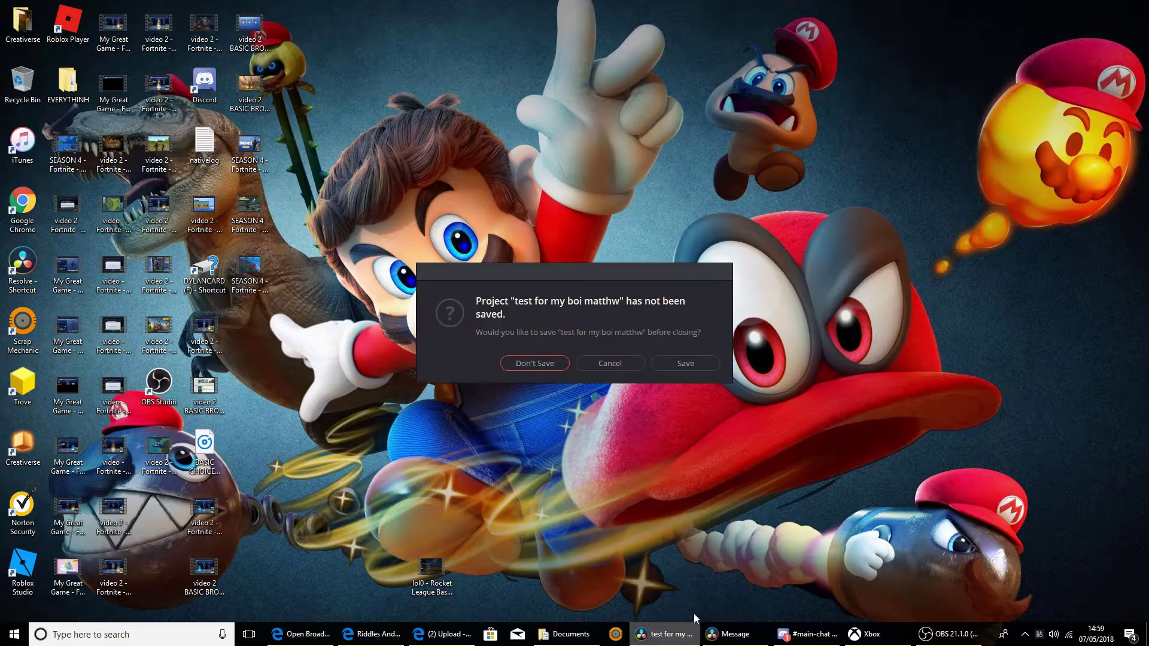
{"action": "left_click", "coordinate": [558, 367]}
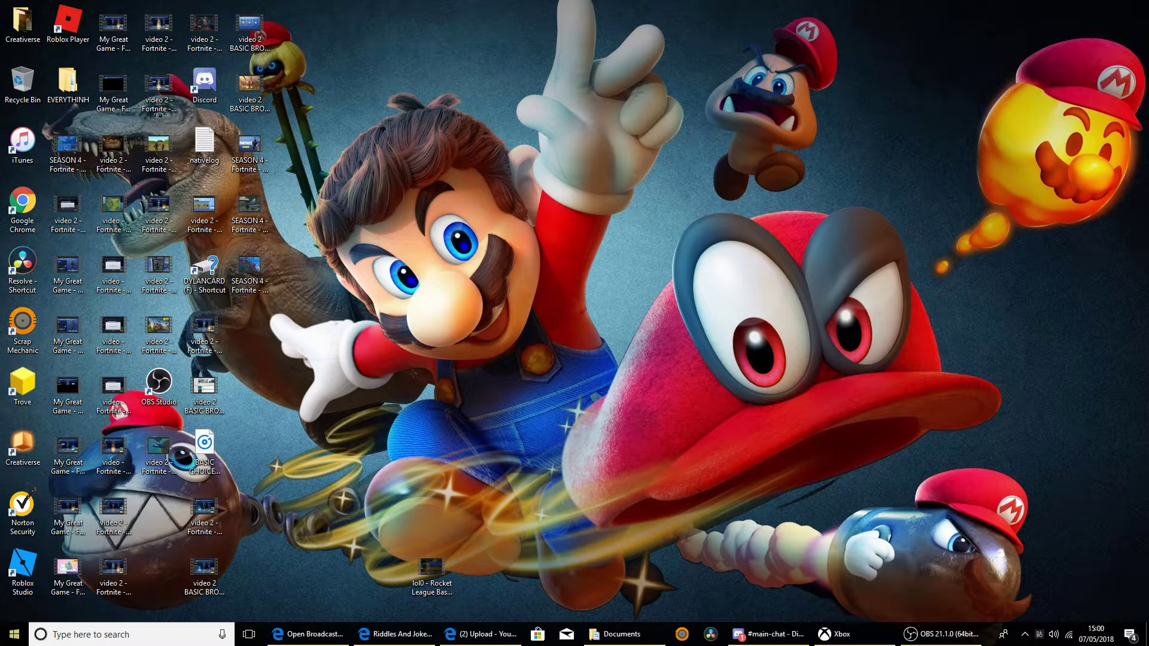
Step: Search the Start menu apps for 'davinci', then dismiss the search results
{"action": "left_click", "coordinate": [14, 633]}
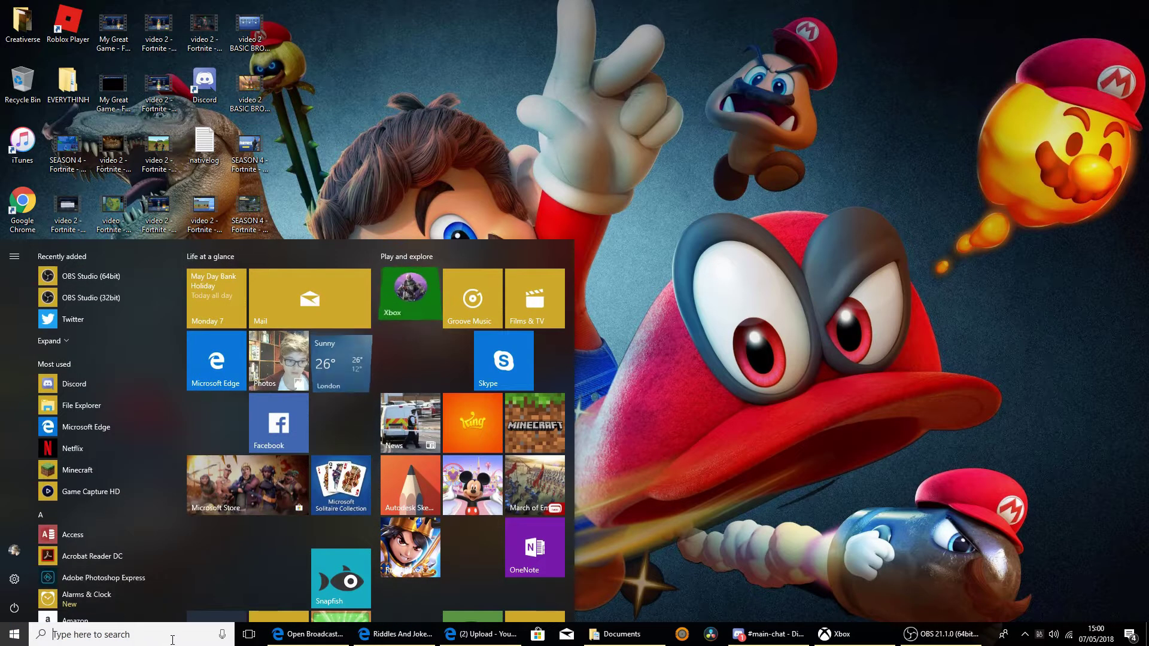
{"action": "left_click", "coordinate": [172, 636]}
{"action": "type", "text": "dav"}
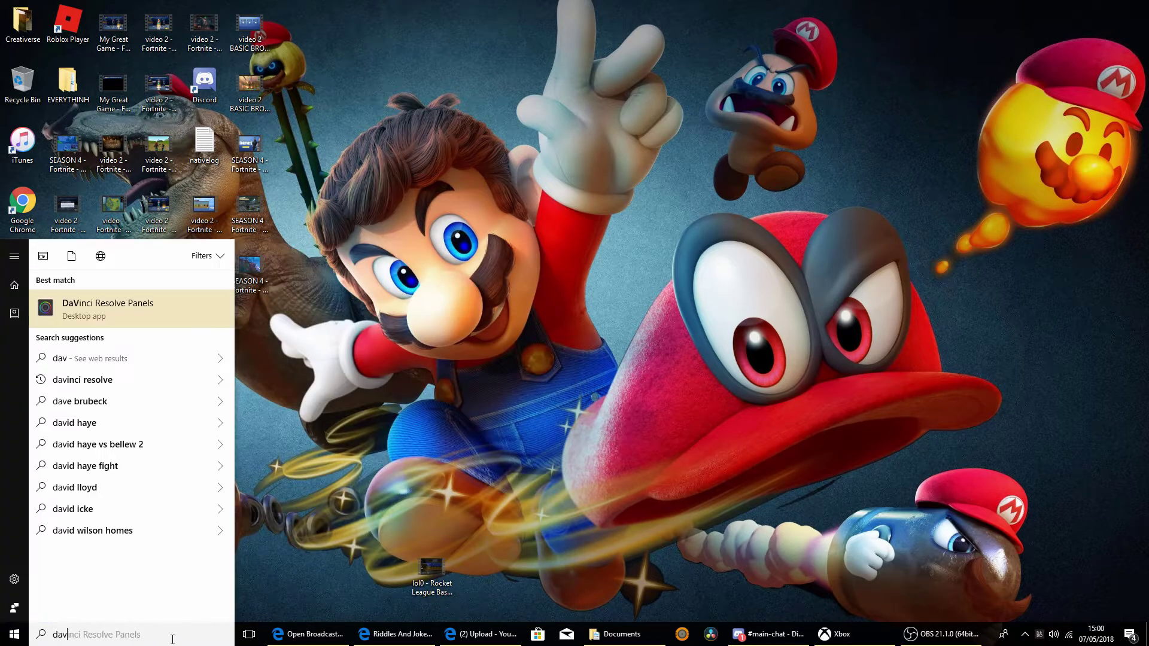
{"action": "left_click", "coordinate": [143, 629]}
{"action": "left_click", "coordinate": [198, 640]}
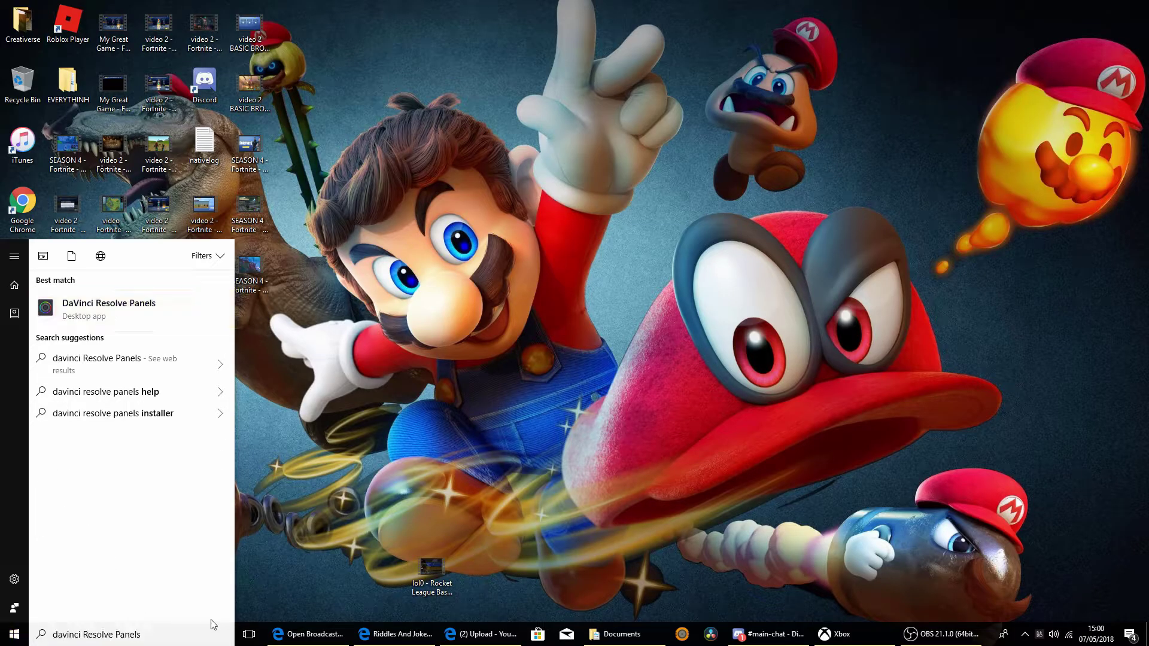
{"action": "key", "text": "BackSpace"}
{"action": "key", "text": "BackSpace"}
{"action": "key", "text": "BackSpace"}
{"action": "key", "text": "BackSpace"}
{"action": "key", "text": "BackSpace"}
{"action": "key", "text": "BackSpace"}
{"action": "key", "text": "BackSpace"}
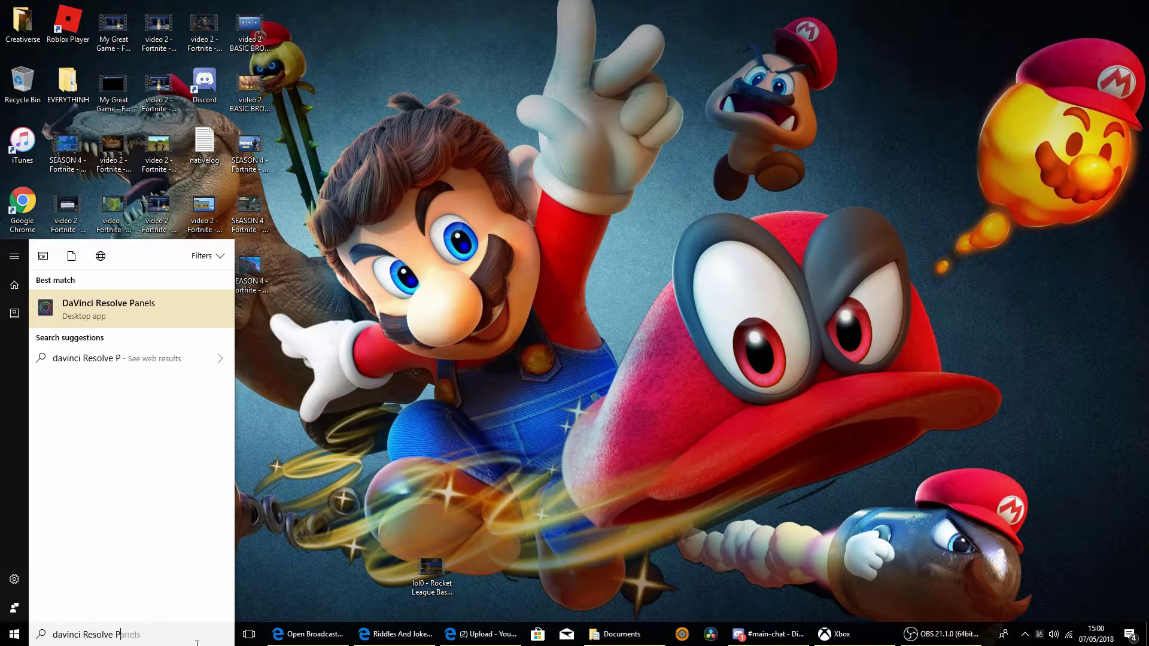
{"action": "left_click", "coordinate": [543, 446]}
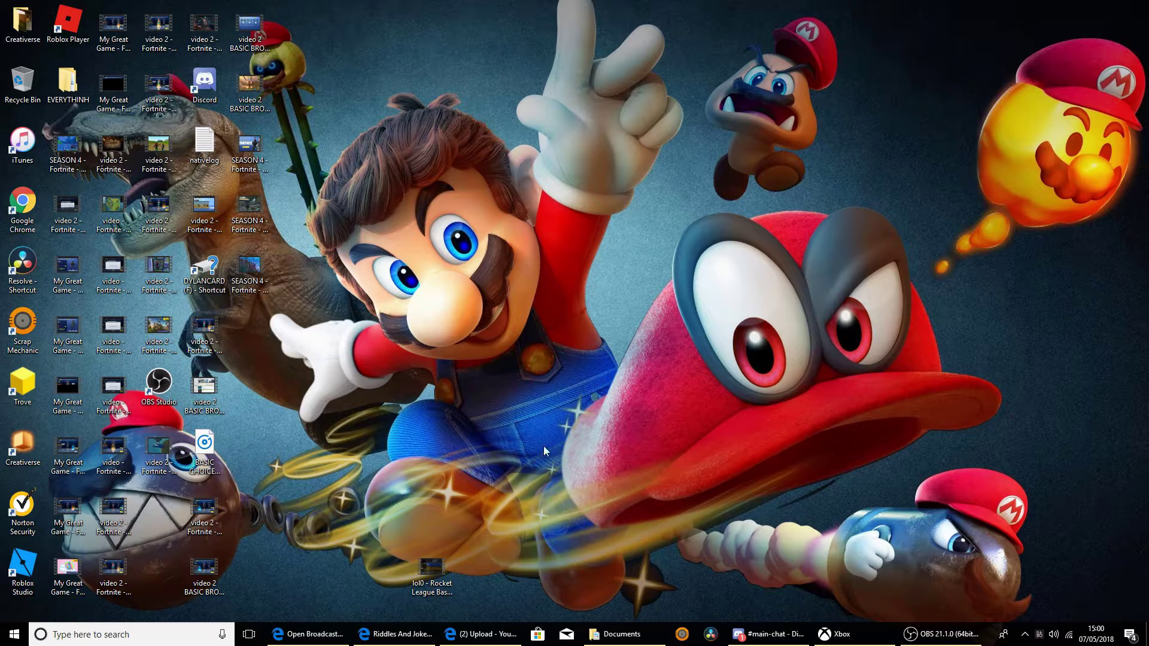
Step: Launch DaVinci Resolve from its shortcut, minimizing Discord and closing the Xbox app
{"action": "left_click", "coordinate": [710, 635]}
{"action": "left_click", "coordinate": [773, 636]}
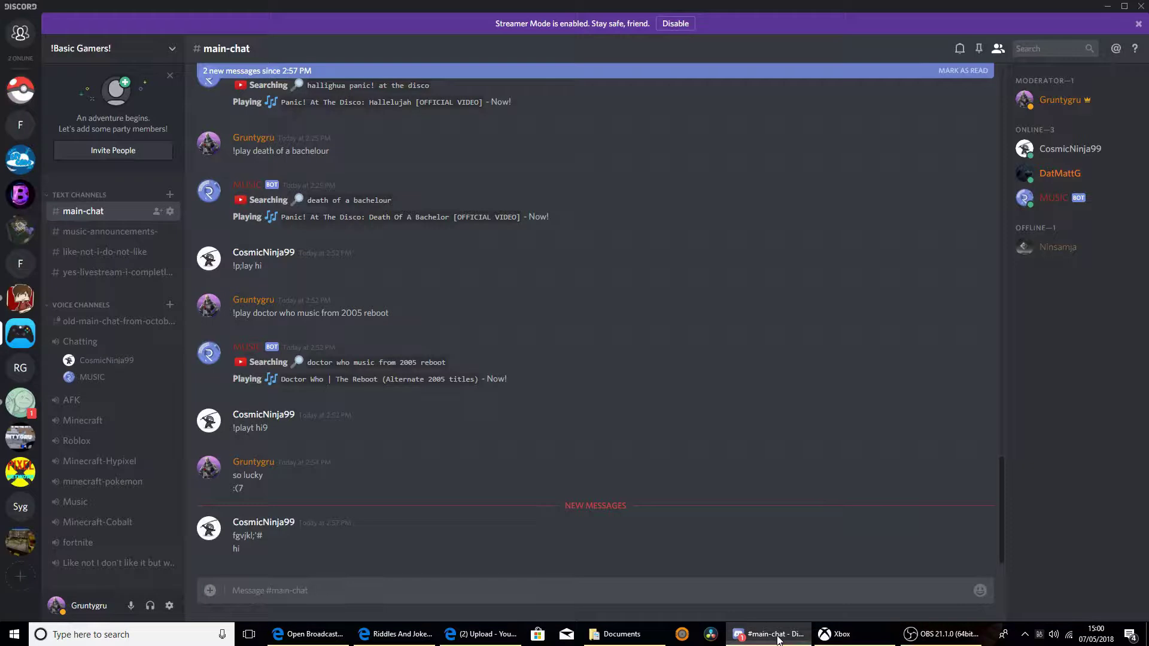
{"action": "left_click", "coordinate": [779, 639]}
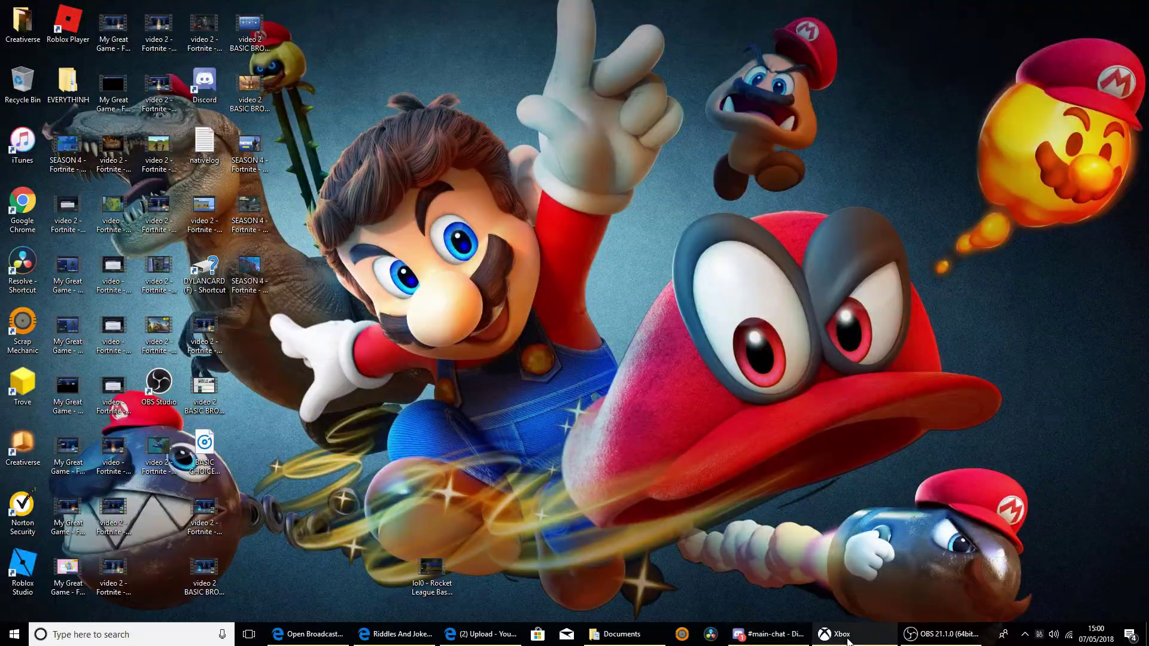
{"action": "left_click", "coordinate": [836, 635]}
{"action": "key", "text": "alt+F4"}
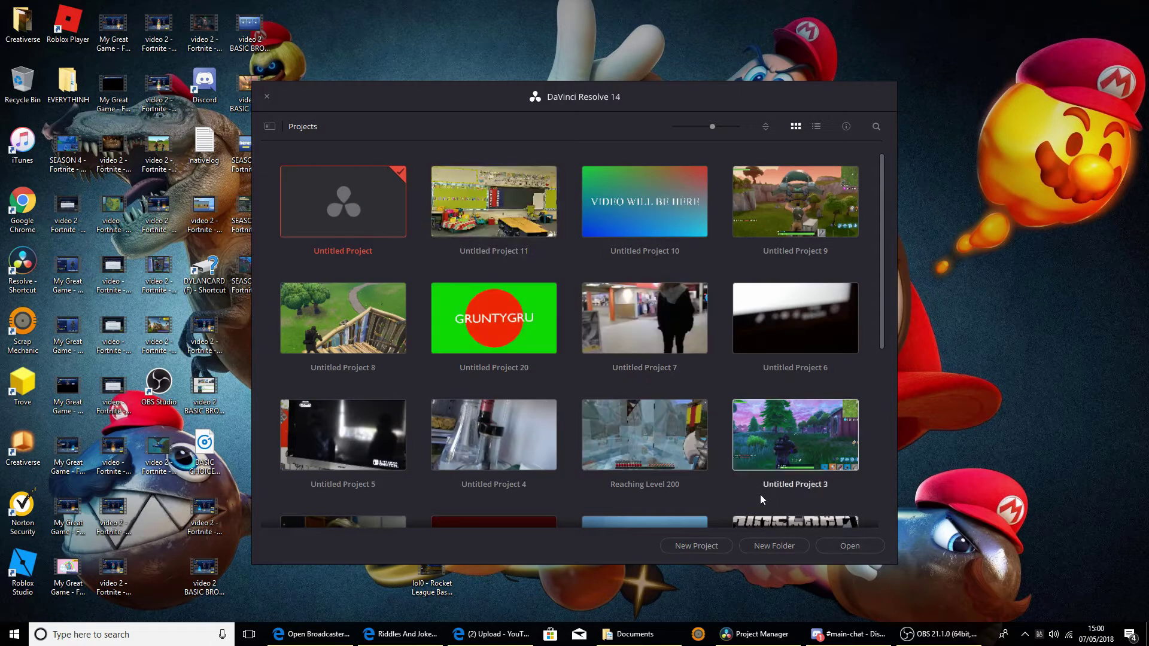
Step: Create a new project named 'tutorial for editor 2018'
{"action": "left_click", "coordinate": [697, 546]}
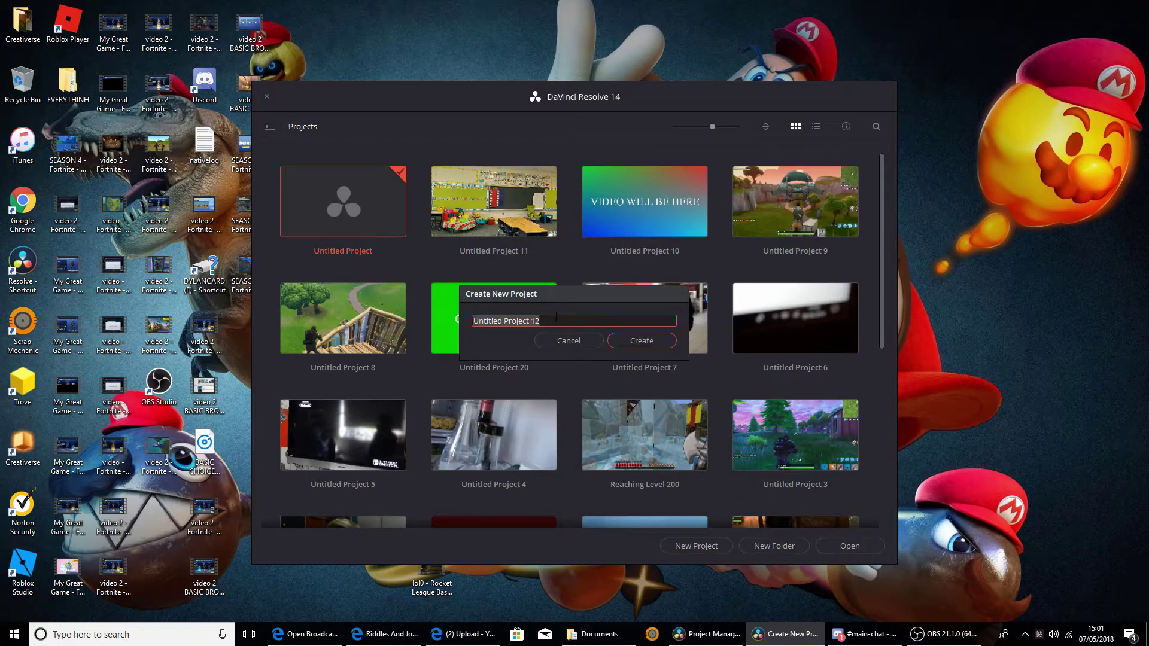
{"action": "type", "text": "tutorial for editor 2018"}
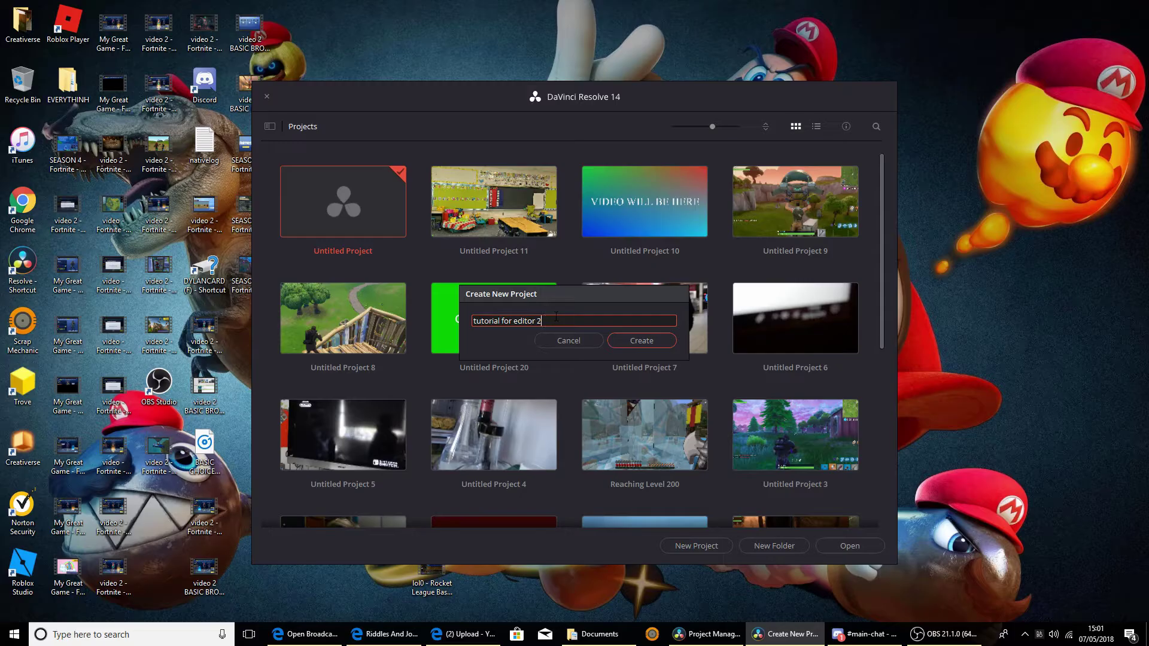
{"action": "left_click", "coordinate": [638, 340]}
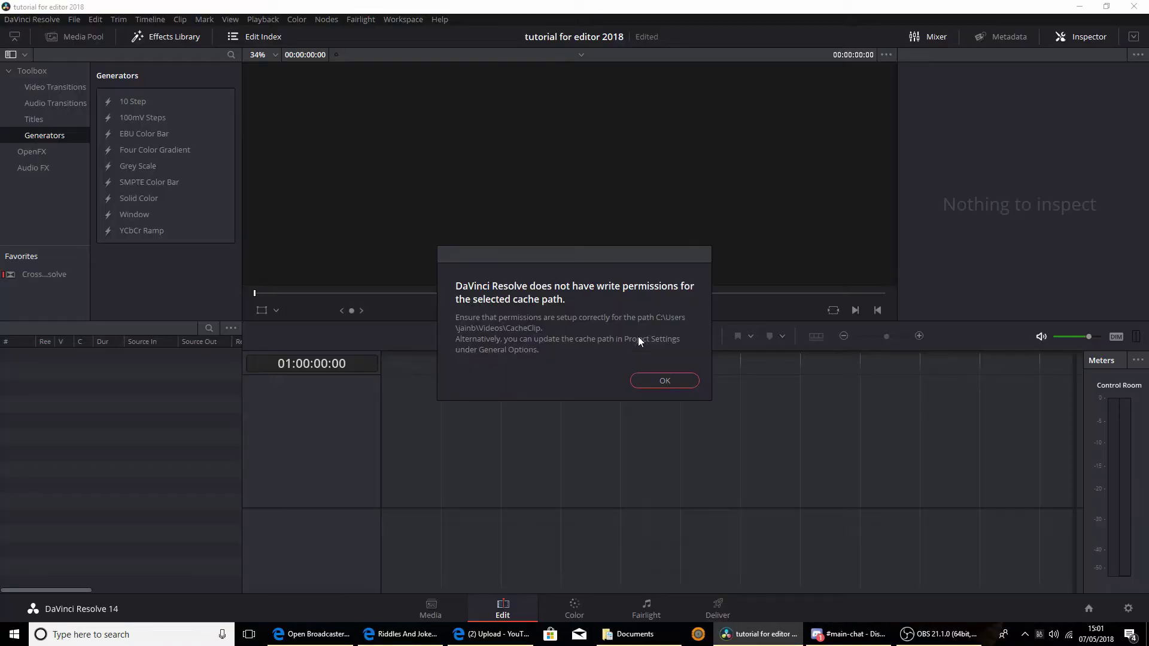
Step: Dismiss the cache and gallery permission warnings
{"action": "left_click_drag", "start_coordinate": [635, 254], "coordinate": [926, 79]}
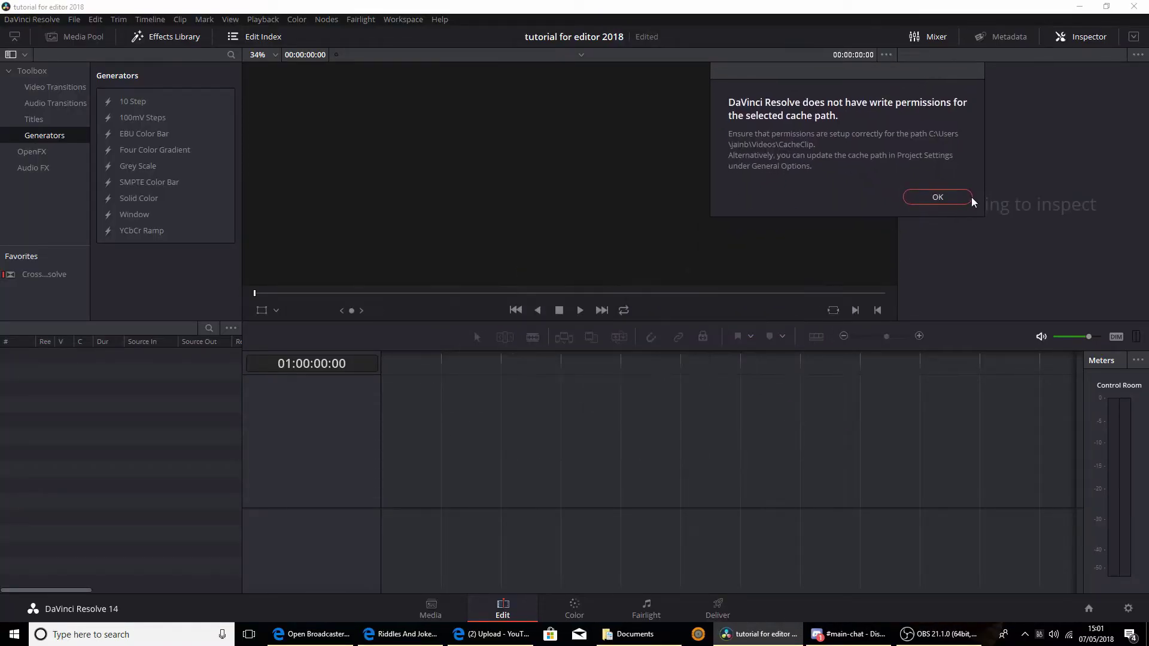
{"action": "left_click", "coordinate": [950, 202]}
{"action": "left_click", "coordinate": [691, 382]}
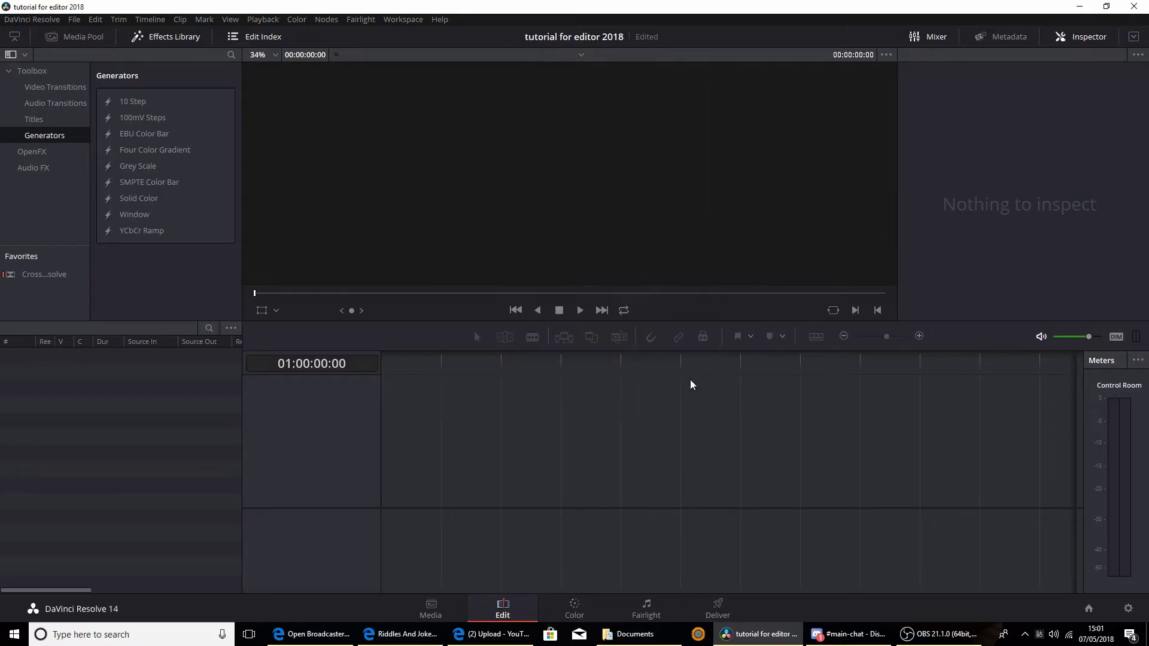
Step: Set timeline and playback frame rates to 30 and video format to HD 1080p 30, then save
{"action": "left_click", "coordinate": [1128, 609]}
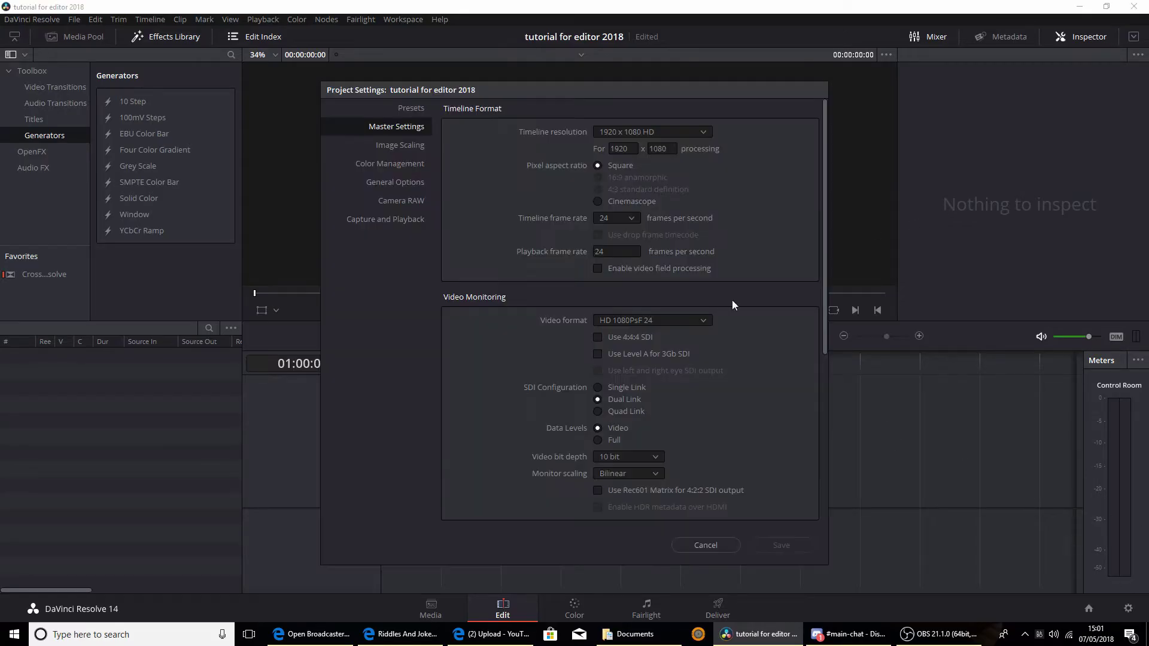
{"action": "left_click", "coordinate": [620, 217]}
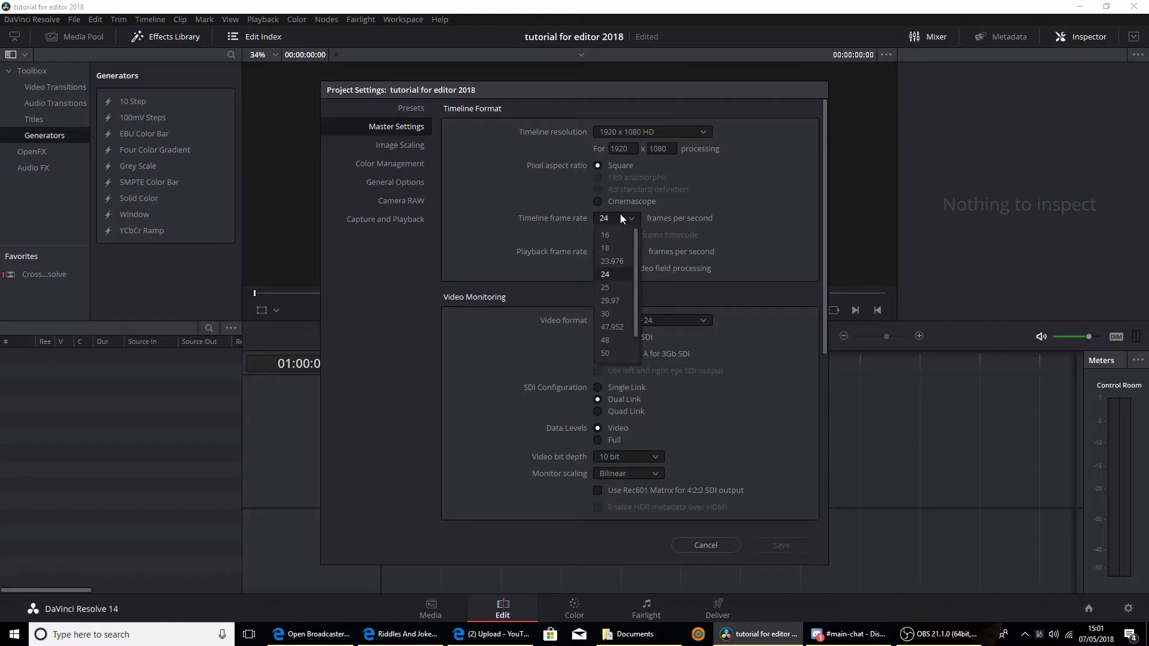
{"action": "left_click", "coordinate": [753, 261]}
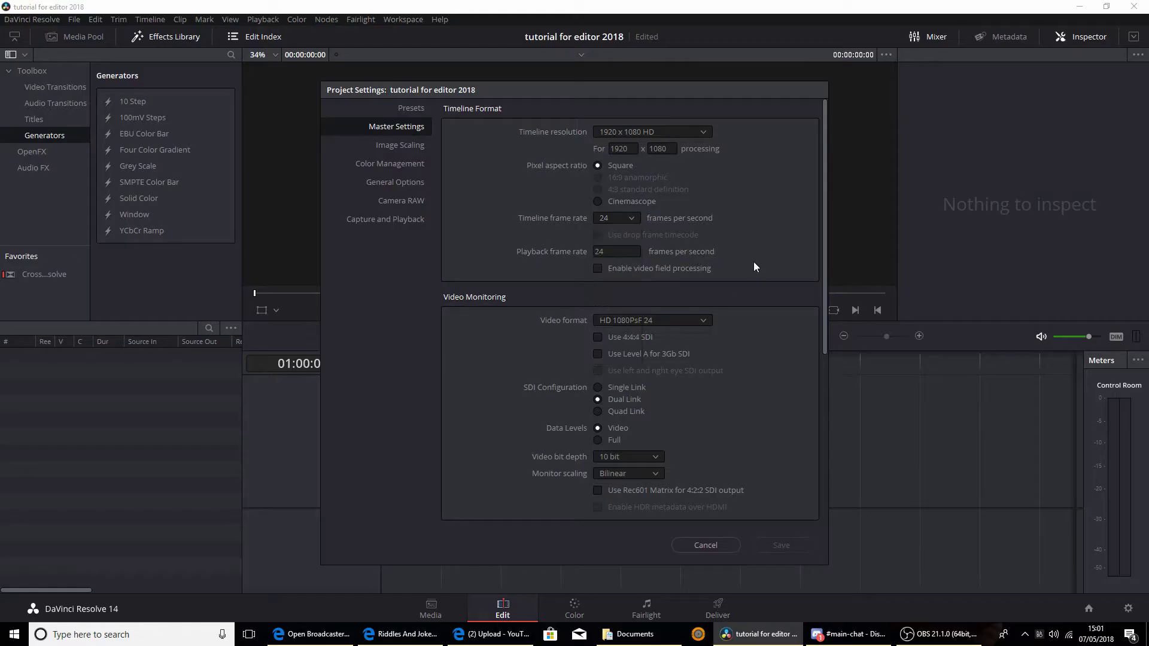
{"action": "left_click", "coordinate": [606, 221]}
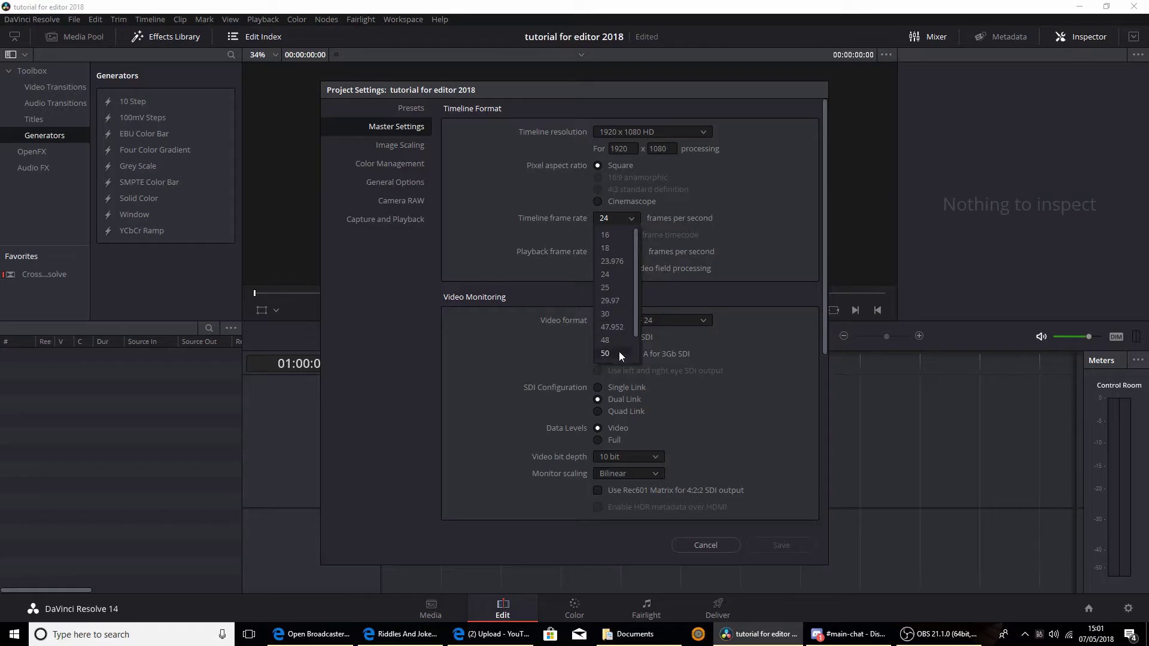
{"action": "left_click", "coordinate": [610, 315]}
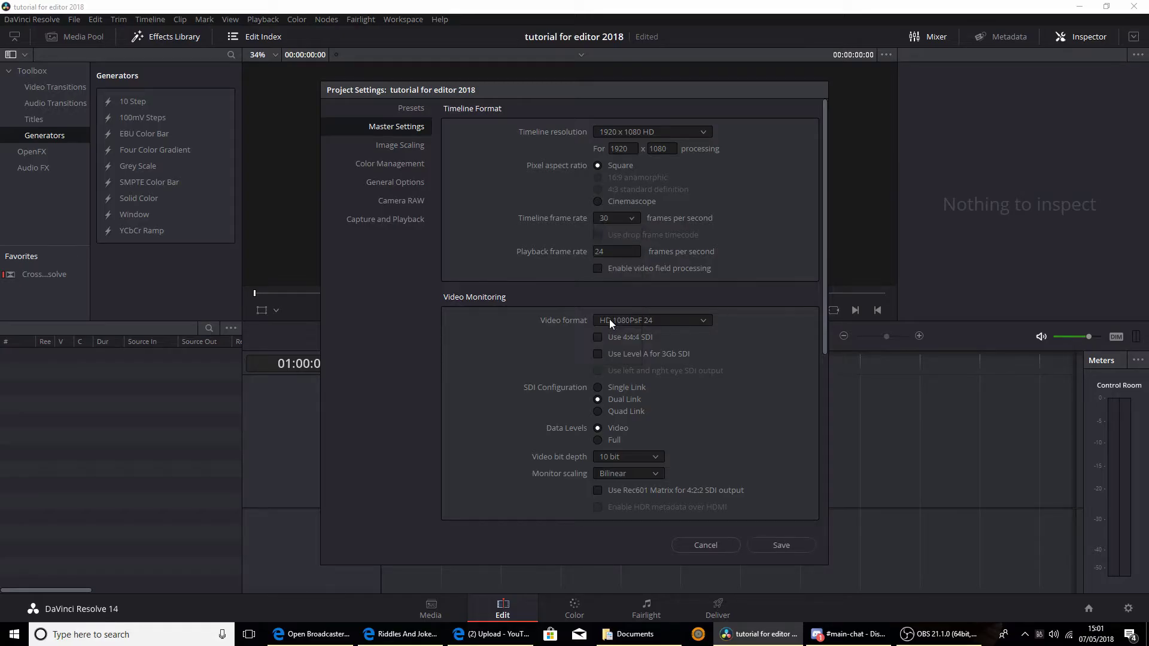
{"action": "type", "text": "30"}
{"action": "left_click", "coordinate": [665, 319]}
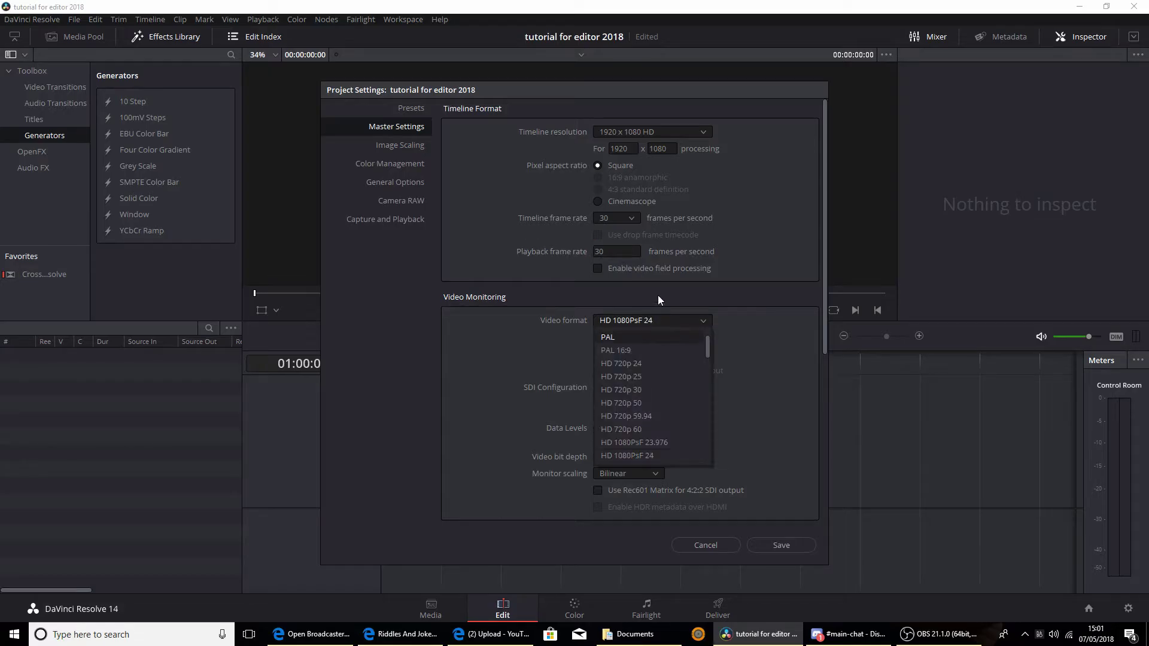
{"action": "scroll", "coordinate": [634, 407], "scroll_direction": "down", "scroll_amount": 5}
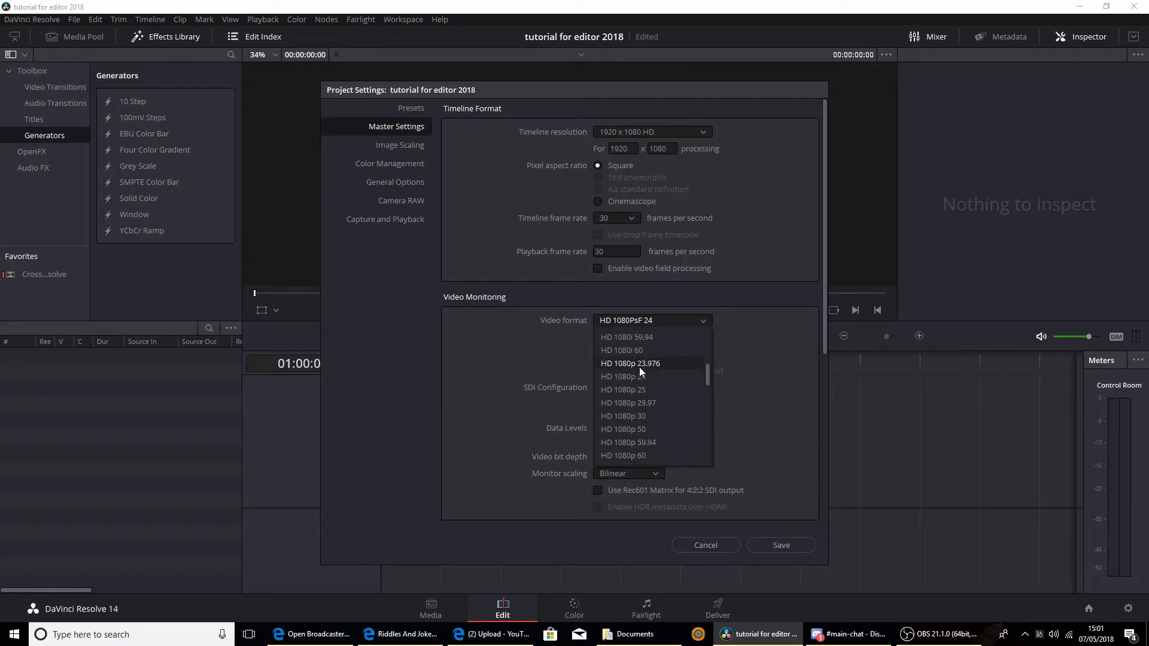
{"action": "left_click", "coordinate": [651, 416]}
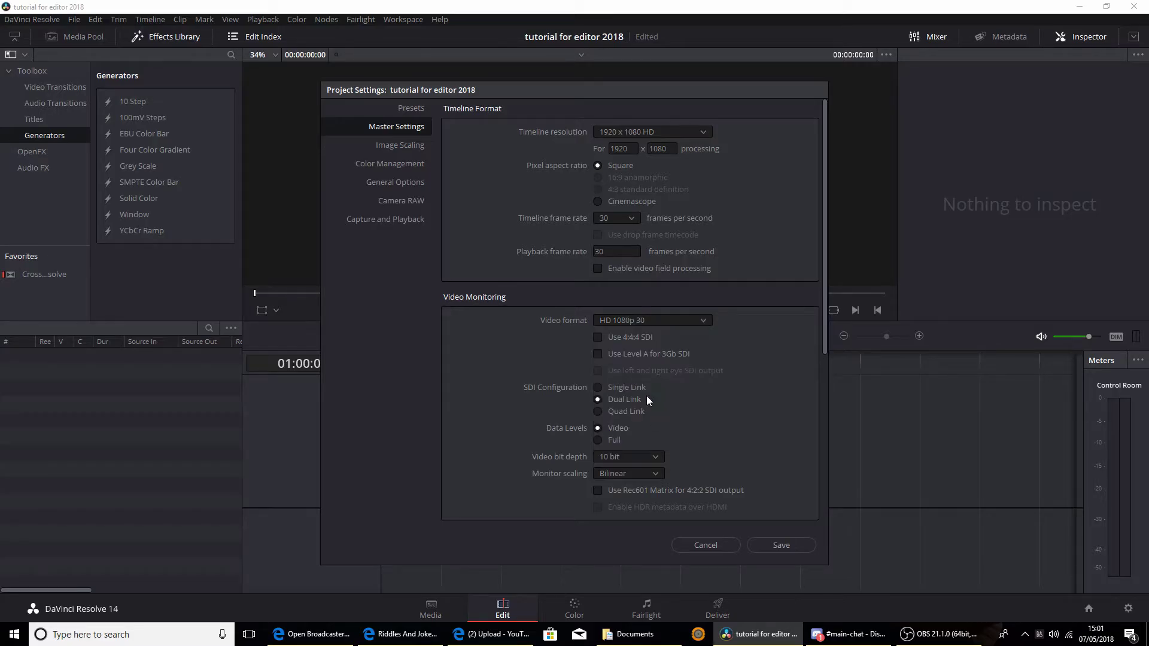
{"action": "left_click", "coordinate": [785, 545]}
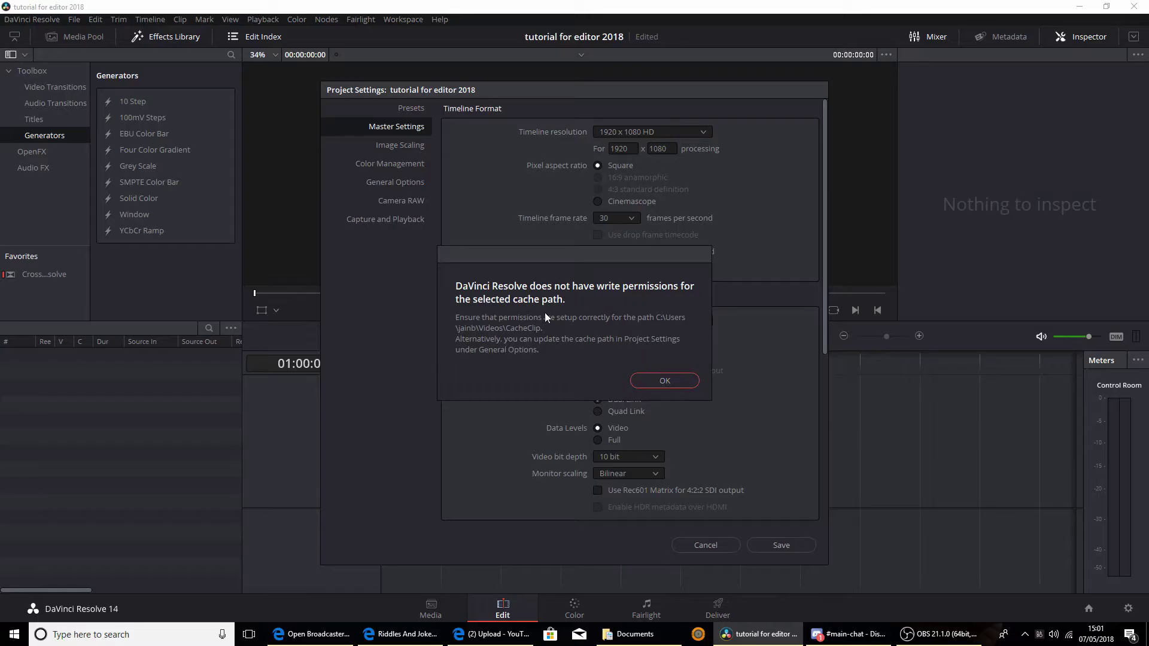
Step: Dismiss the cache and capture path warnings, toggle the inspector, and go to the Media page
{"action": "left_click", "coordinate": [665, 377]}
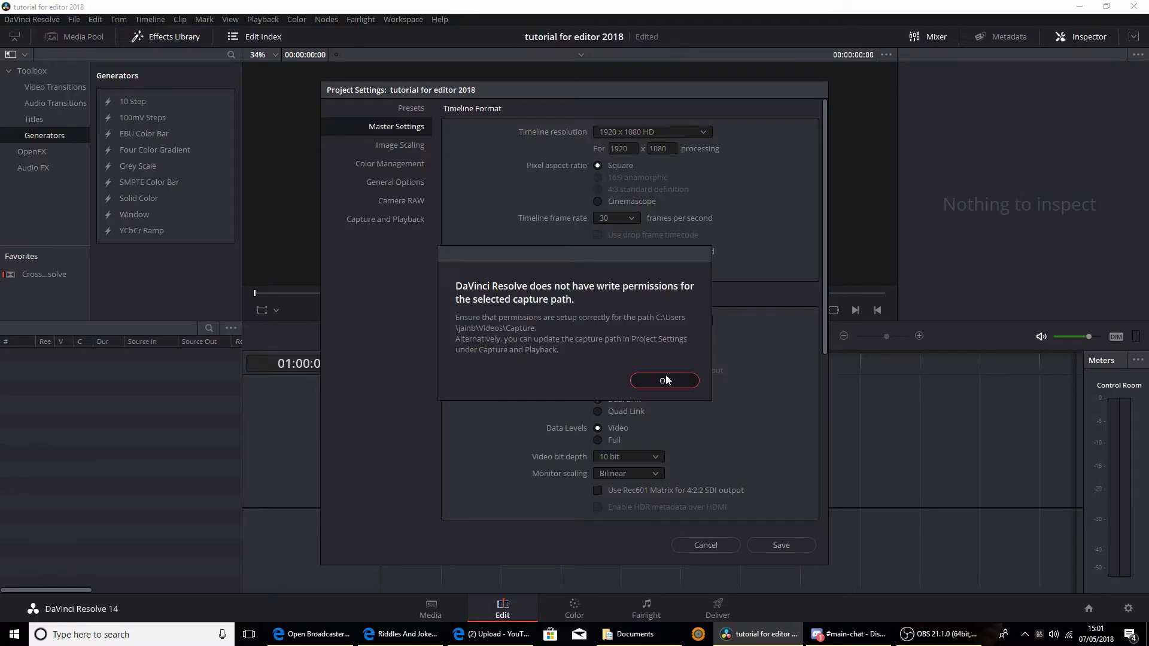
{"action": "left_click", "coordinate": [666, 379]}
{"action": "left_click_drag", "start_coordinate": [401, 400], "coordinate": [818, 452]}
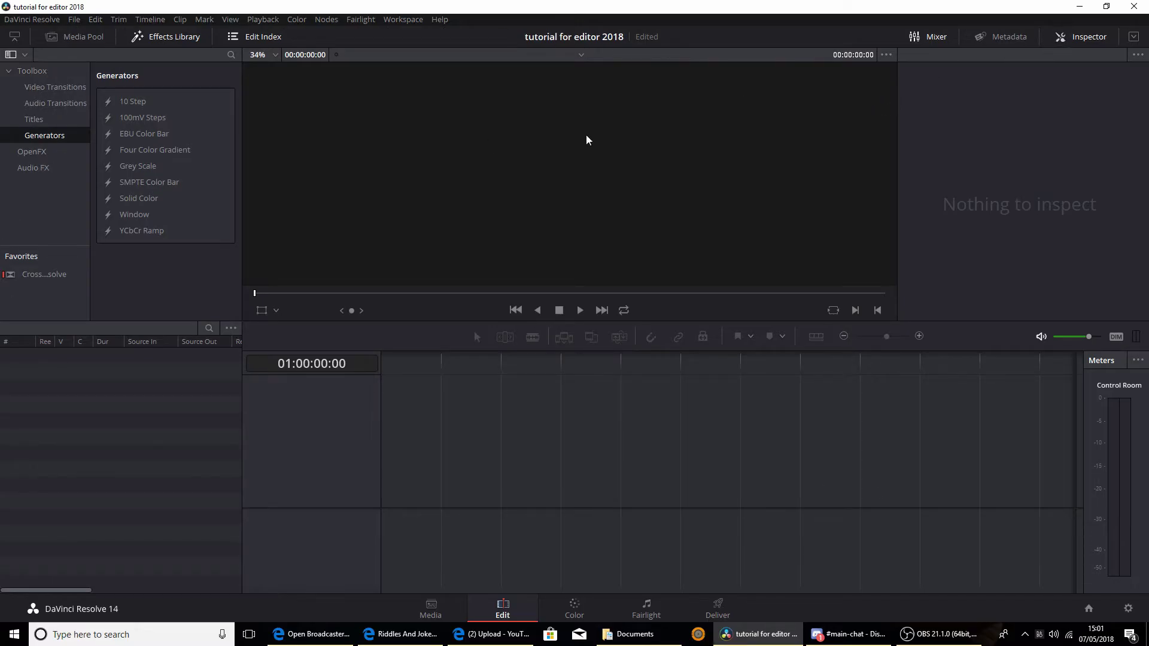
{"action": "left_click", "coordinate": [1105, 34]}
{"action": "left_click", "coordinate": [1081, 34]}
{"action": "left_click", "coordinate": [1080, 34]}
{"action": "left_click", "coordinate": [1096, 38]}
{"action": "left_click", "coordinate": [419, 608]}
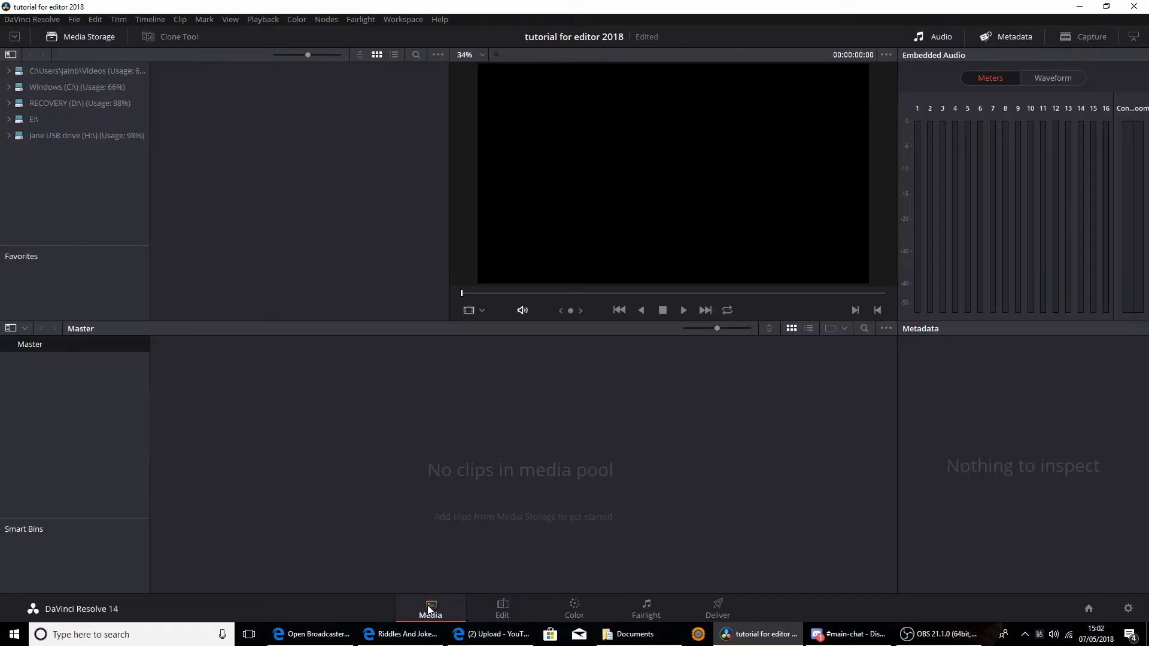
Step: Locate and select the FORTNITE video in the Dylan folder
{"action": "left_click", "coordinate": [661, 637]}
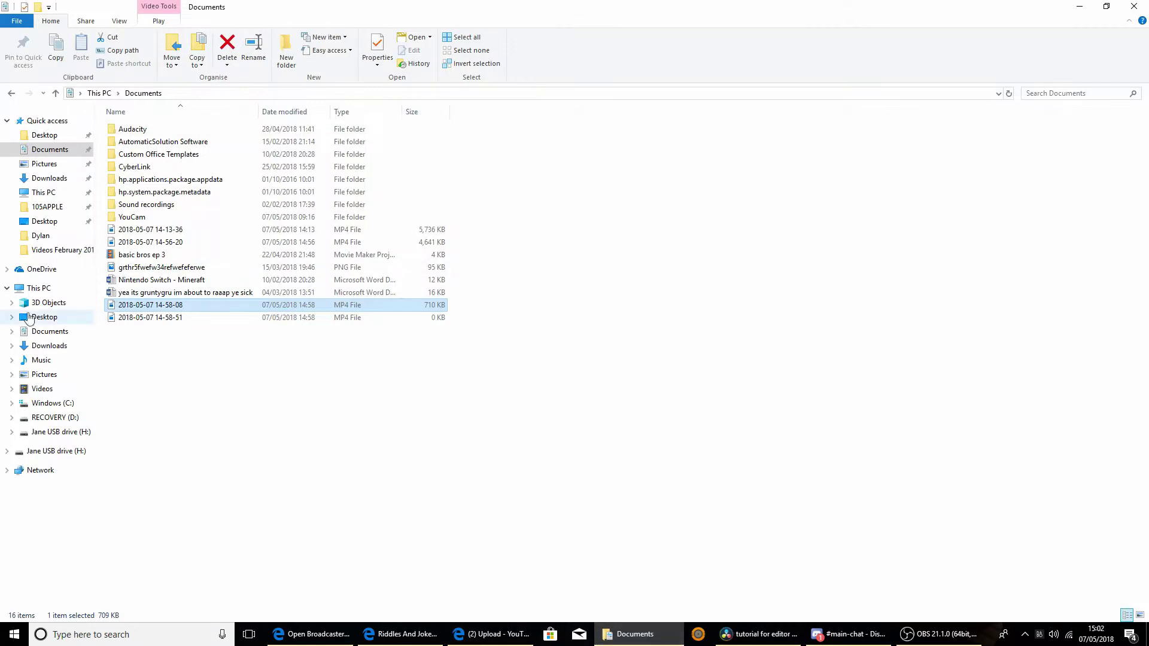
{"action": "left_click", "coordinate": [57, 237]}
{"action": "scroll", "coordinate": [742, 492], "scroll_direction": "down", "scroll_amount": 3}
{"action": "scroll", "coordinate": [742, 492], "scroll_direction": "up", "scroll_amount": 3}
{"action": "scroll", "coordinate": [742, 492], "scroll_direction": "down", "scroll_amount": 5}
{"action": "scroll", "coordinate": [742, 492], "scroll_direction": "up", "scroll_amount": 5}
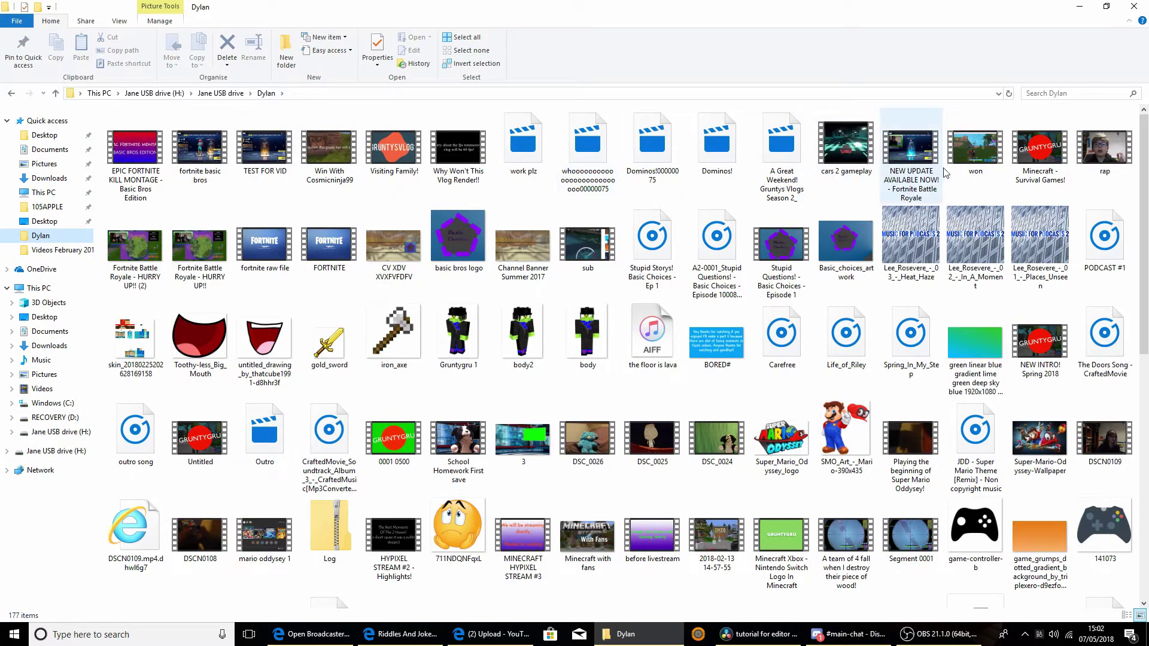
{"action": "scroll", "coordinate": [916, 180], "scroll_direction": "down", "scroll_amount": 10}
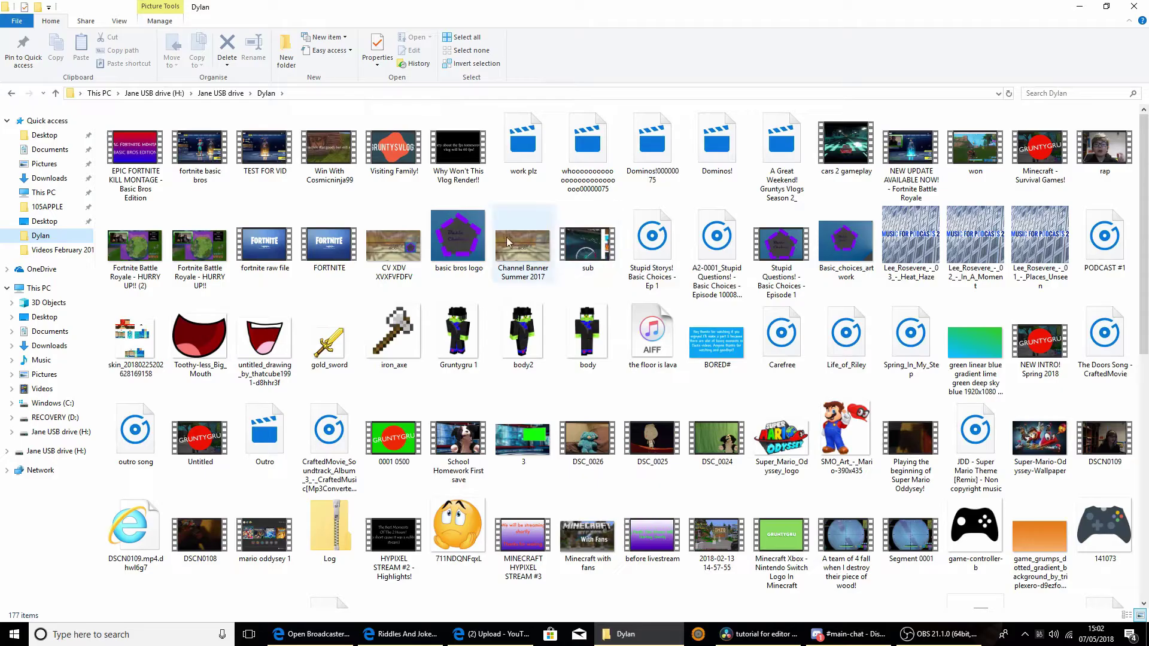
{"action": "left_click", "coordinate": [315, 248]}
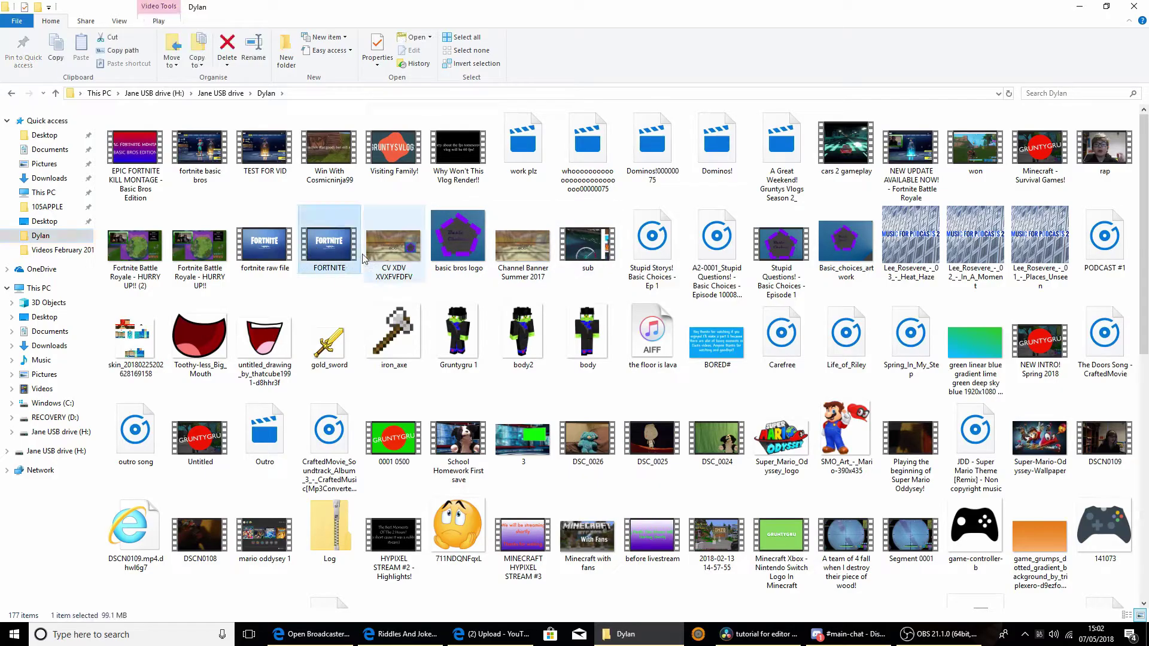
{"action": "left_click", "coordinate": [257, 233]}
{"action": "left_click", "coordinate": [347, 256]}
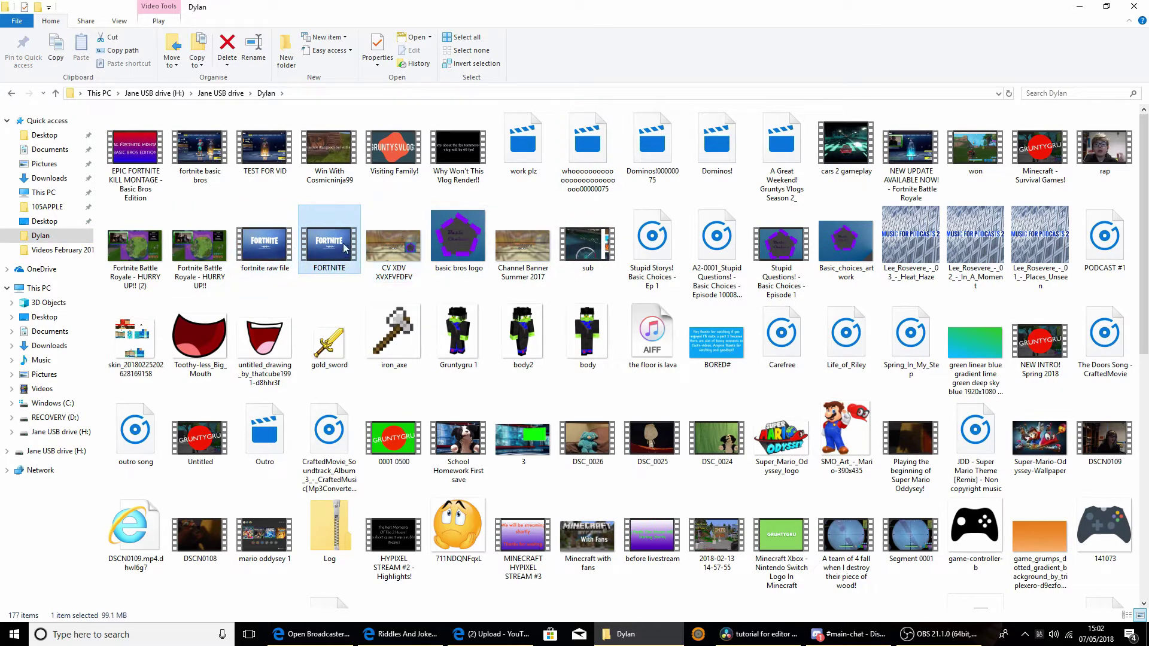
Step: Restore the Dylan folder window down so it sits over DaVinci Resolve
{"action": "left_click", "coordinate": [784, 635]}
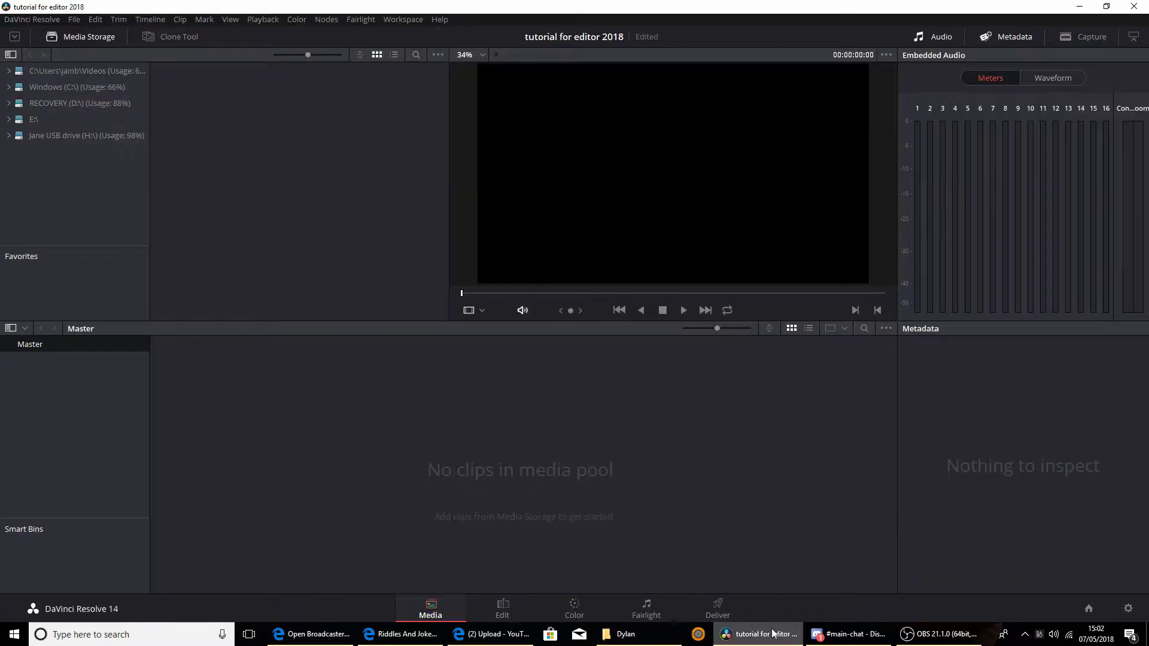
{"action": "left_click", "coordinate": [652, 636]}
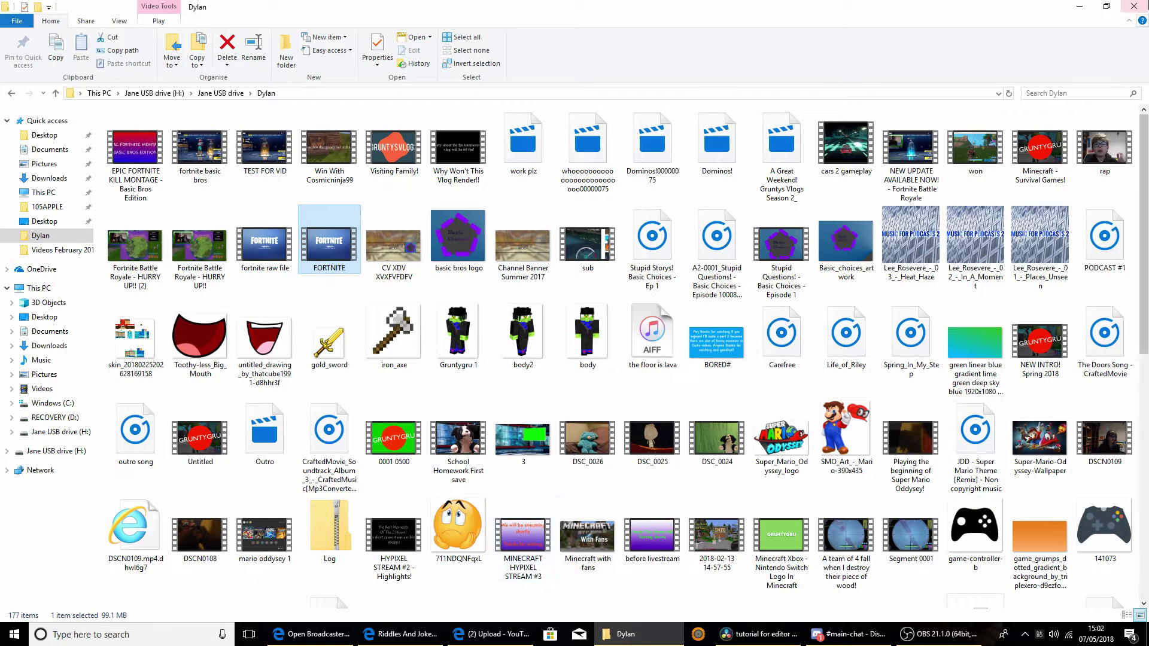
{"action": "left_click", "coordinate": [1108, 7]}
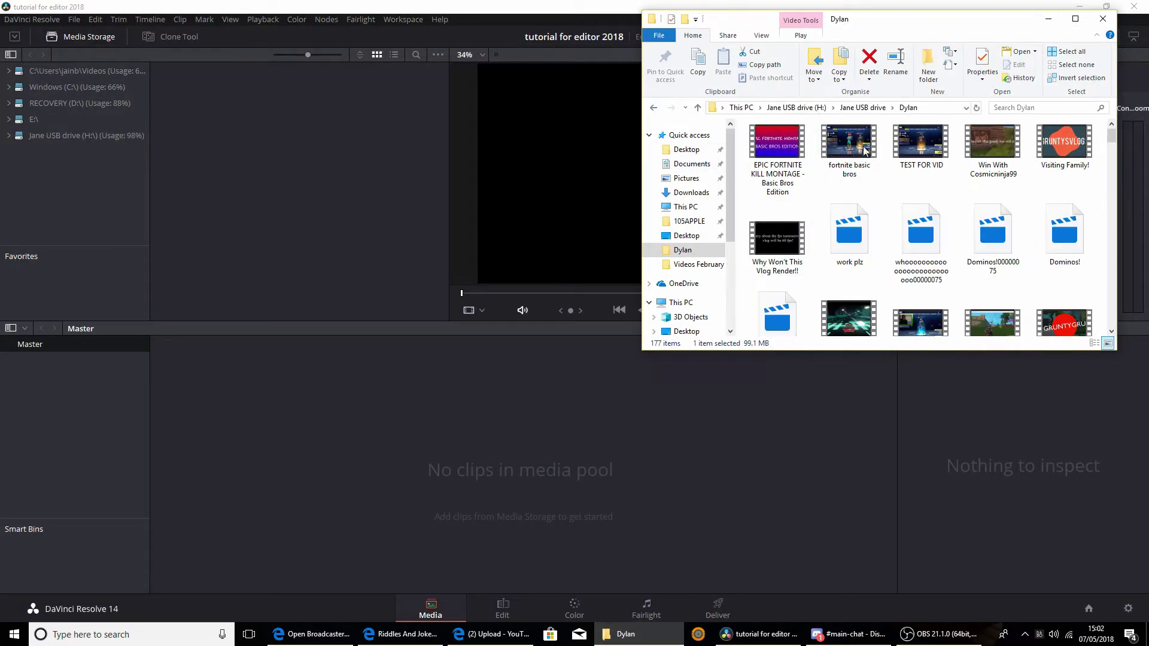
Step: Import FORTNITE.mp4 into the media pool, accept the frame rate change, then remove it
{"action": "left_click_drag", "start_coordinate": [999, 355], "coordinate": [998, 604]}
{"action": "left_click_drag", "start_coordinate": [1067, 409], "coordinate": [419, 429]}
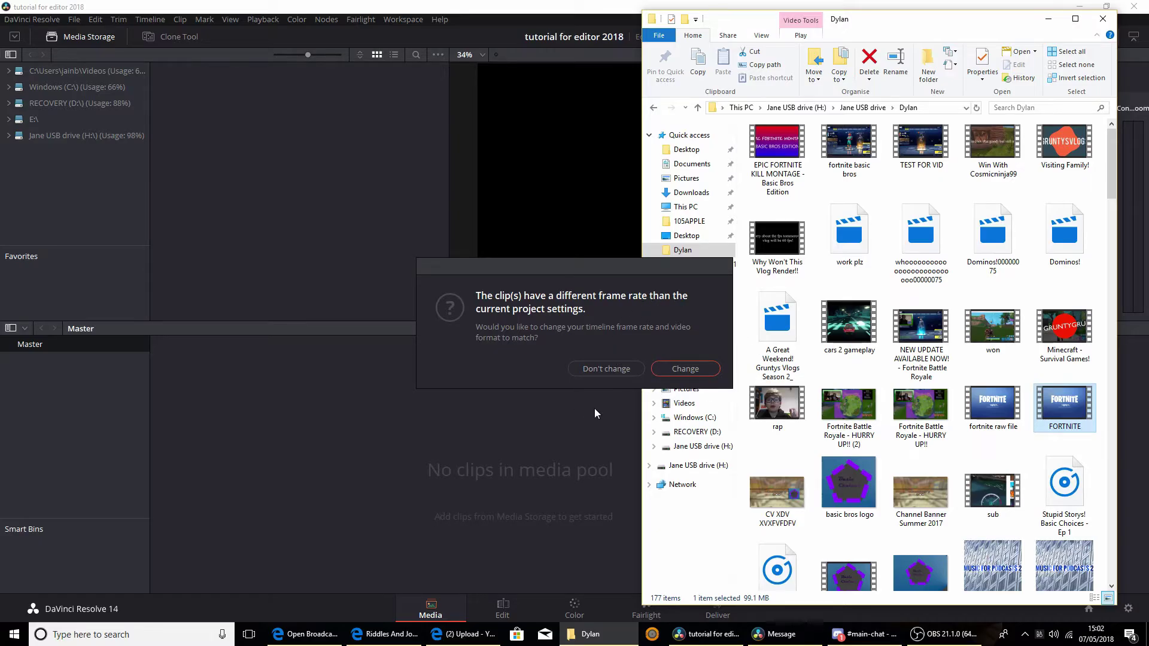
{"action": "left_click", "coordinate": [685, 369]}
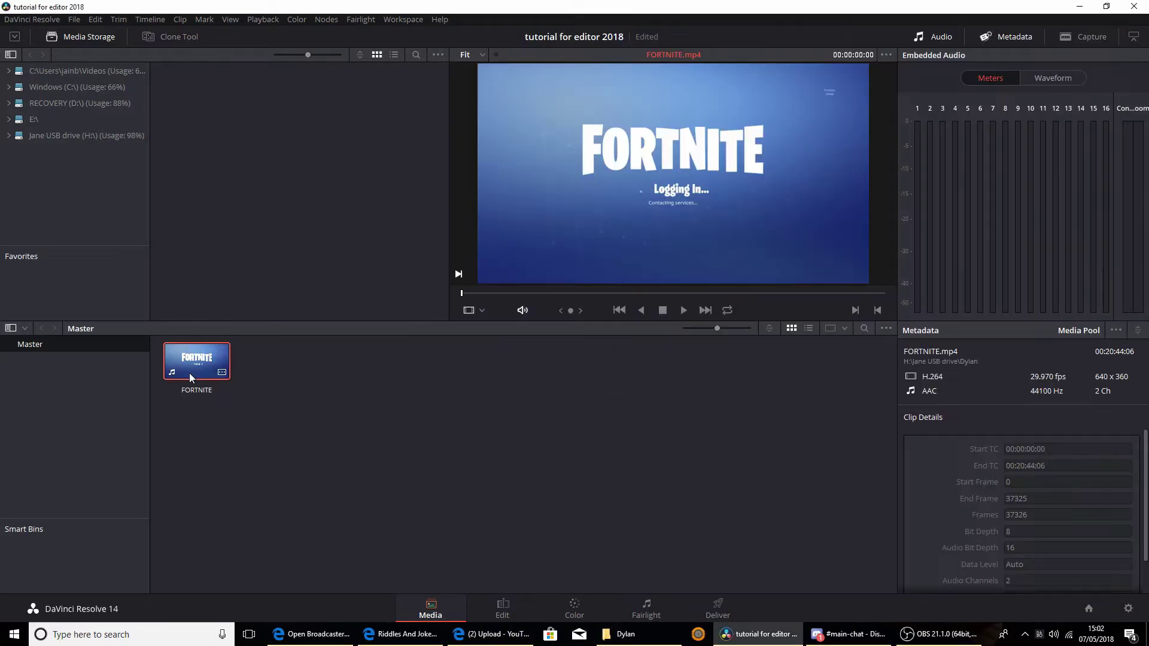
{"action": "key", "text": "Delete"}
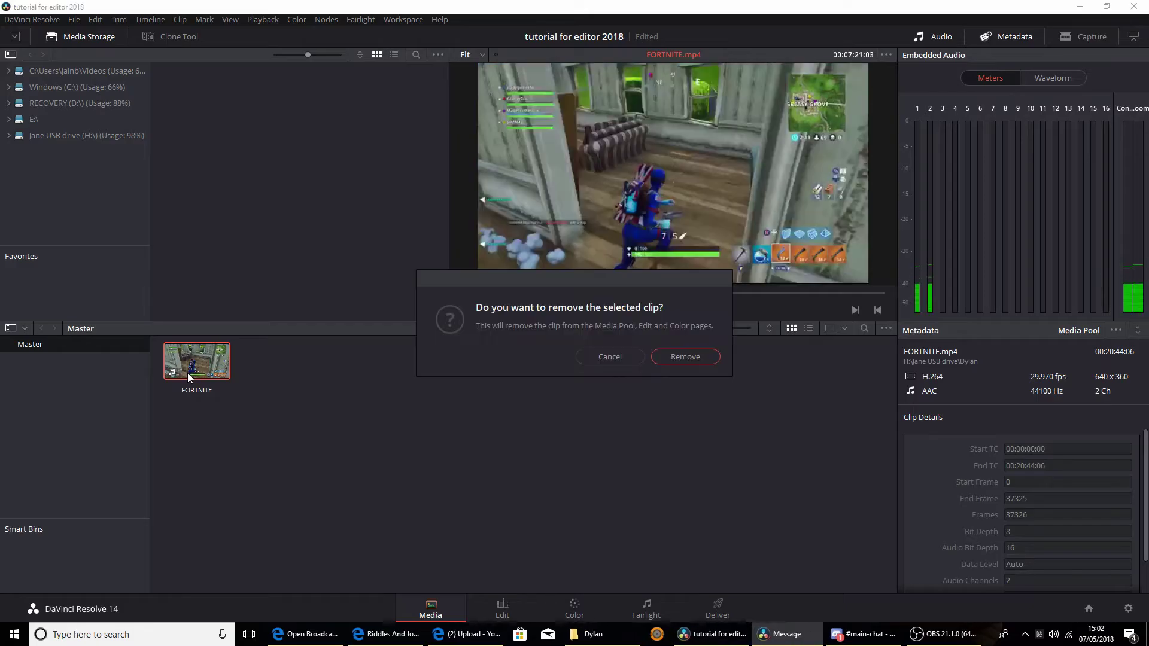
{"action": "left_click", "coordinate": [685, 357]}
Step: Set timeline and playback frame rates to 60 and video format to HD 1080p 60, then save
{"action": "left_click", "coordinate": [1128, 609]}
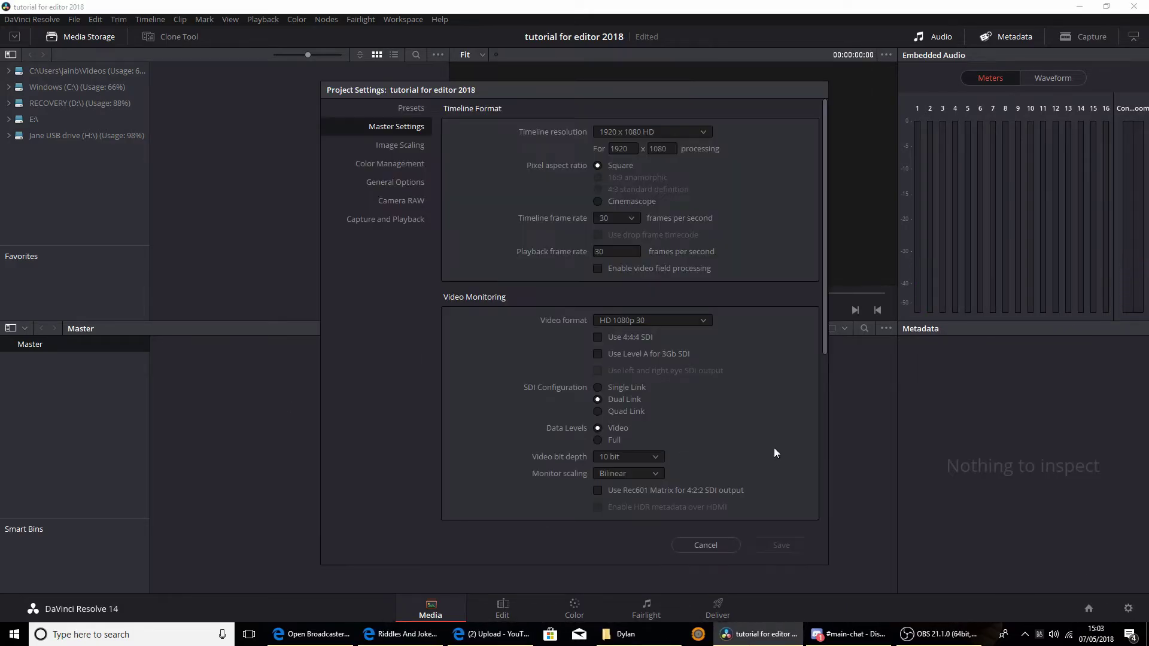
{"action": "left_click", "coordinate": [629, 219]}
{"action": "left_click", "coordinate": [619, 341]}
{"action": "left_click", "coordinate": [616, 251]}
{"action": "key", "text": "BackSpace"}
{"action": "key", "text": "BackSpace"}
{"action": "type", "text": "6"}
{"action": "left_click", "coordinate": [700, 321]}
{"action": "scroll", "coordinate": [658, 407], "scroll_direction": "down", "scroll_amount": 5}
{"action": "scroll", "coordinate": [648, 393], "scroll_direction": "up", "scroll_amount": 4}
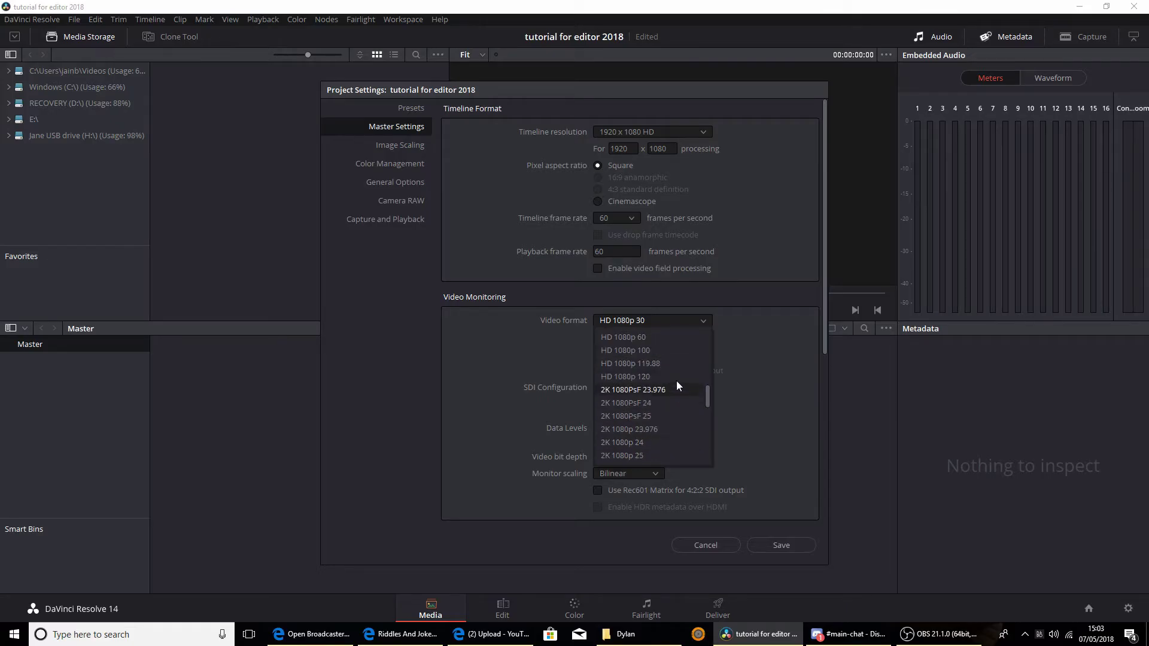
{"action": "left_click", "coordinate": [672, 335]}
{"action": "left_click", "coordinate": [772, 546]}
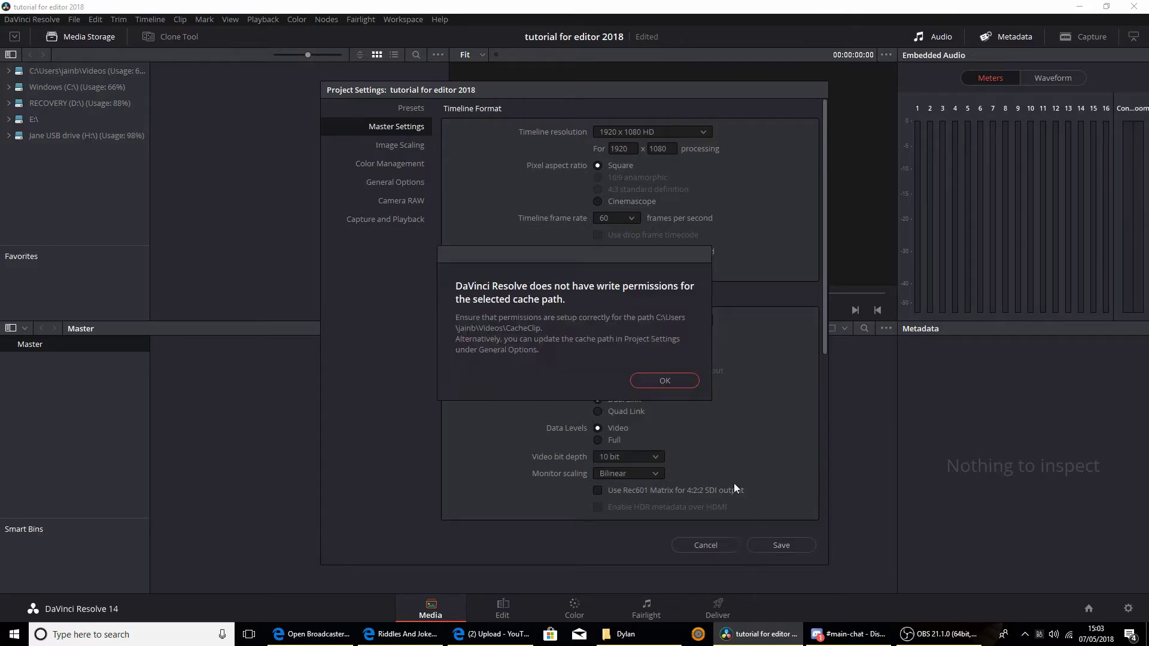
{"action": "left_click", "coordinate": [663, 381]}
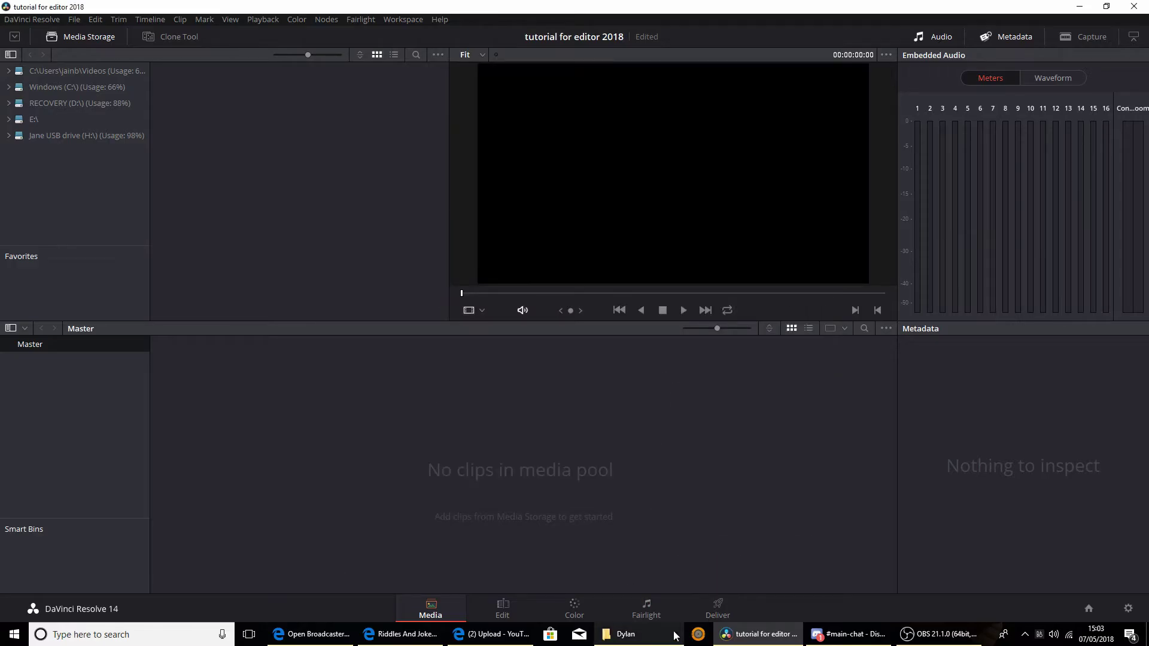
Step: Import the FORTNITE video again and place it on the Edit page timeline
{"action": "left_click", "coordinate": [626, 634]}
{"action": "left_click_drag", "start_coordinate": [1071, 405], "coordinate": [468, 450]}
{"action": "left_click", "coordinate": [501, 607]}
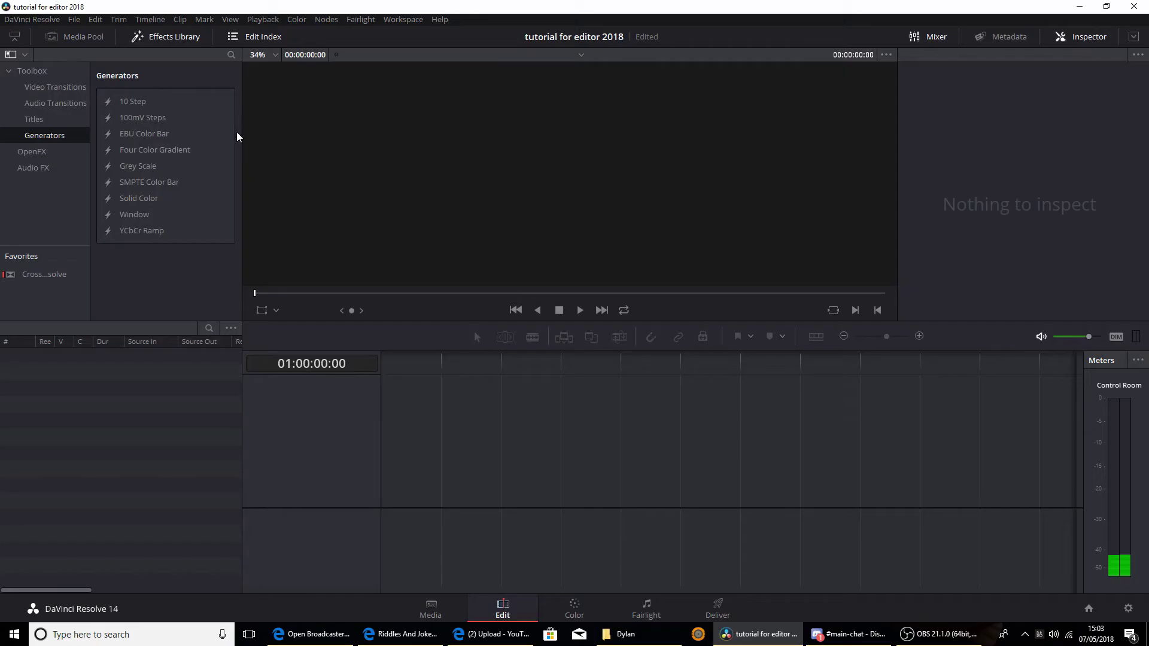
{"action": "left_click", "coordinate": [76, 37]}
{"action": "left_click_drag", "start_coordinate": [163, 87], "coordinate": [398, 473]}
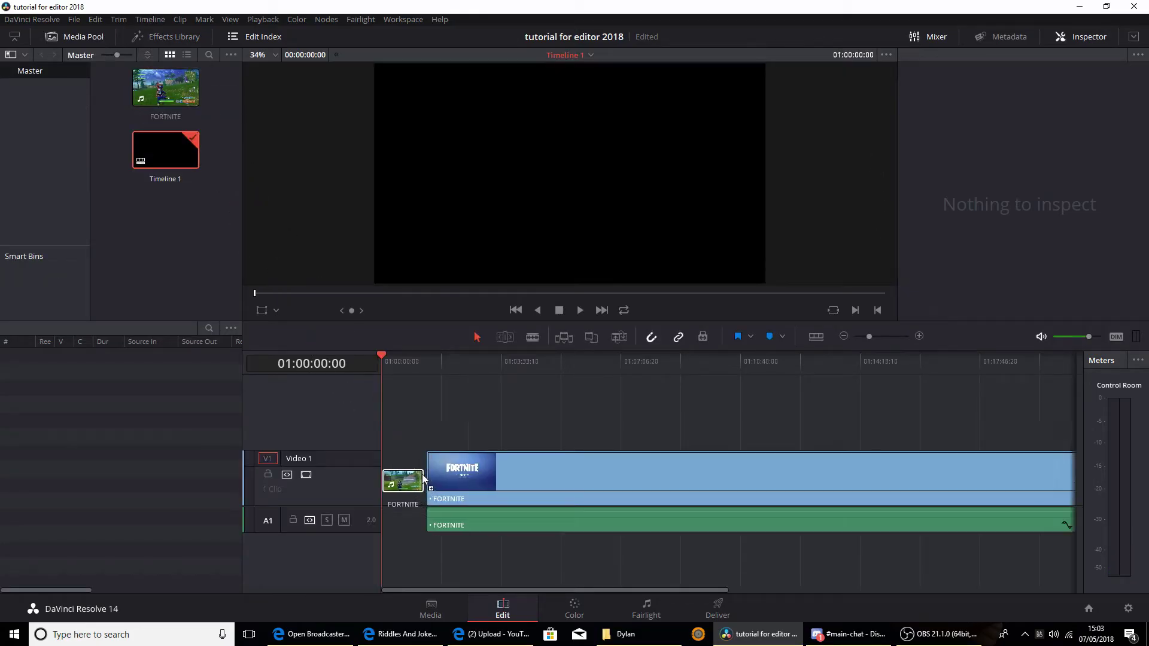
Step: Play the FORTNITE clip from the timeline start, then select it to show its audio properties
{"action": "left_click_drag", "start_coordinate": [735, 379], "coordinate": [344, 392]}
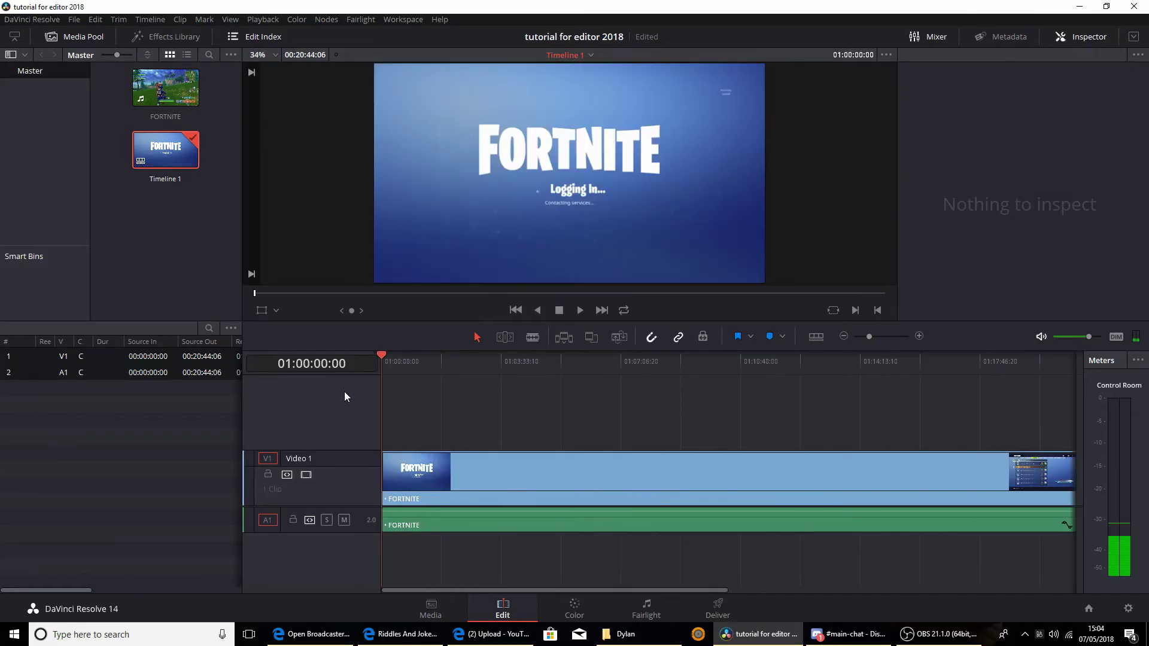
{"action": "key", "text": "space"}
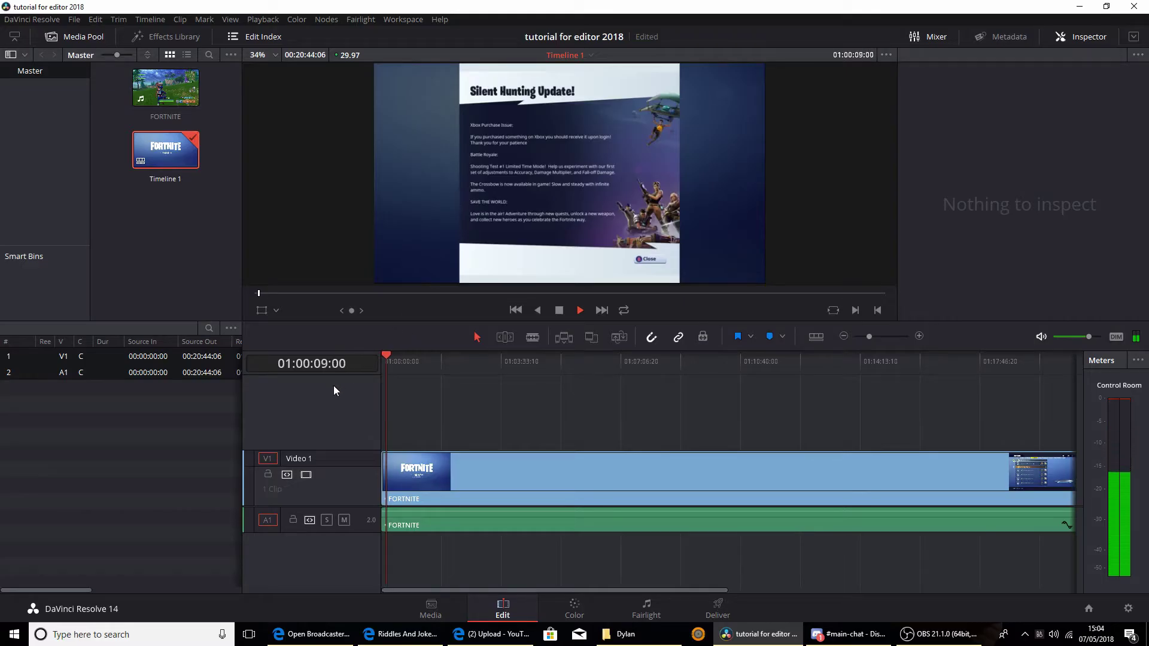
{"action": "left_click_drag", "start_coordinate": [392, 366], "coordinate": [519, 524]}
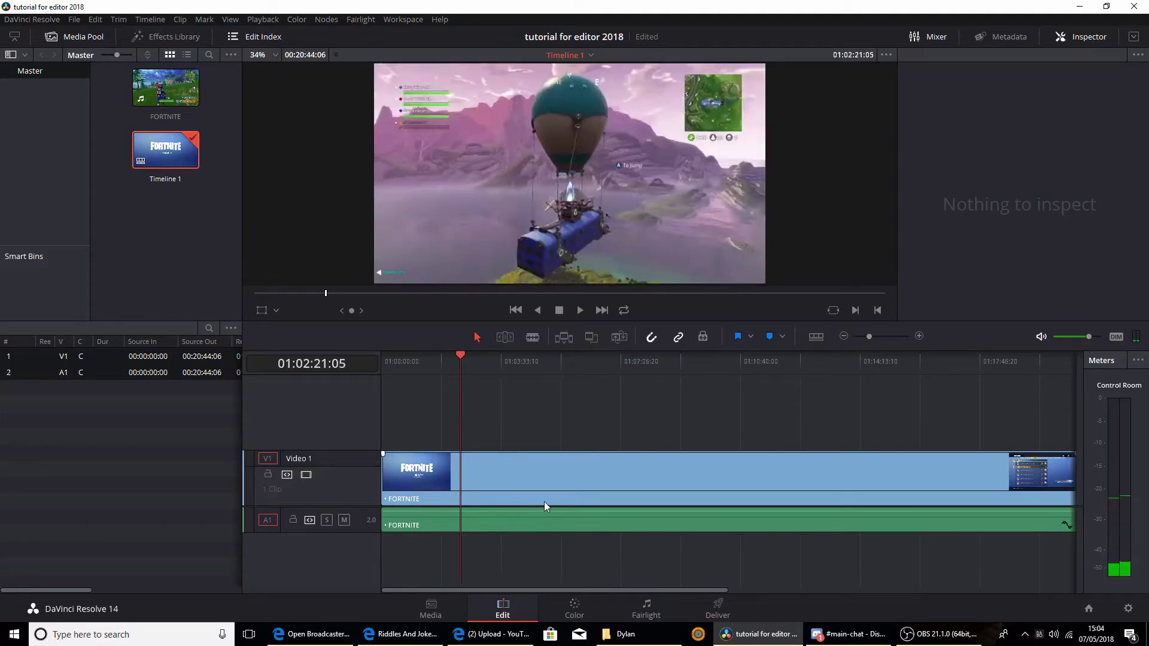
{"action": "left_click", "coordinate": [577, 522]}
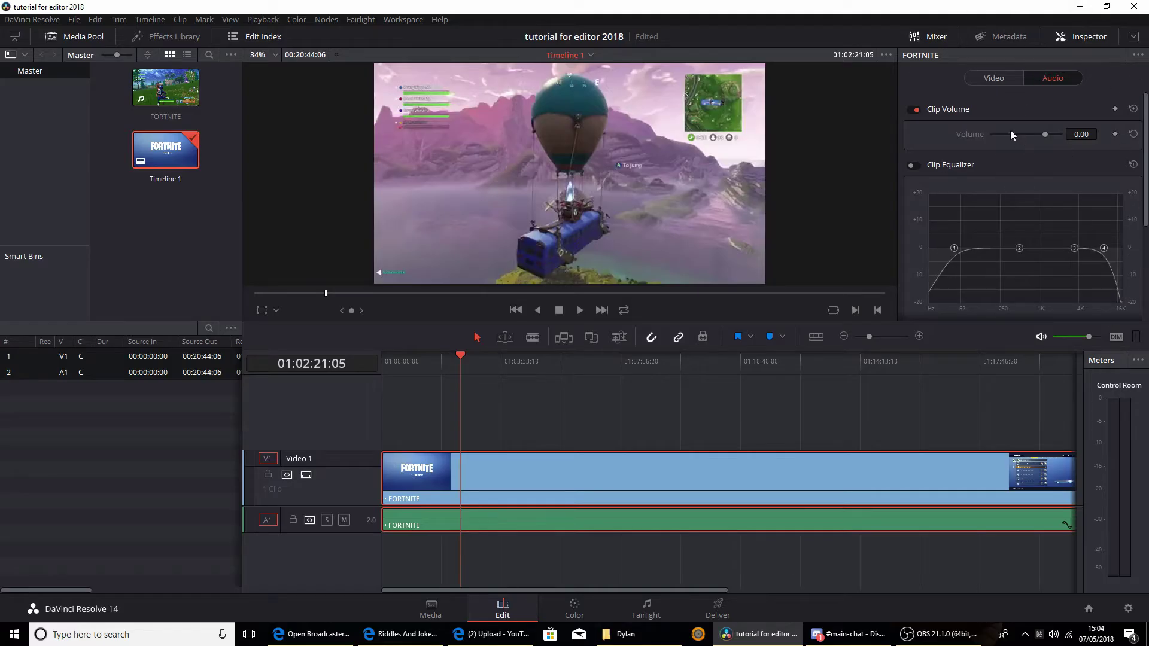
Step: Lower the FORTNITE clip volume to -100, then blade it at the playhead near 01:02:23
{"action": "left_click_drag", "start_coordinate": [1010, 136], "coordinate": [746, 192]}
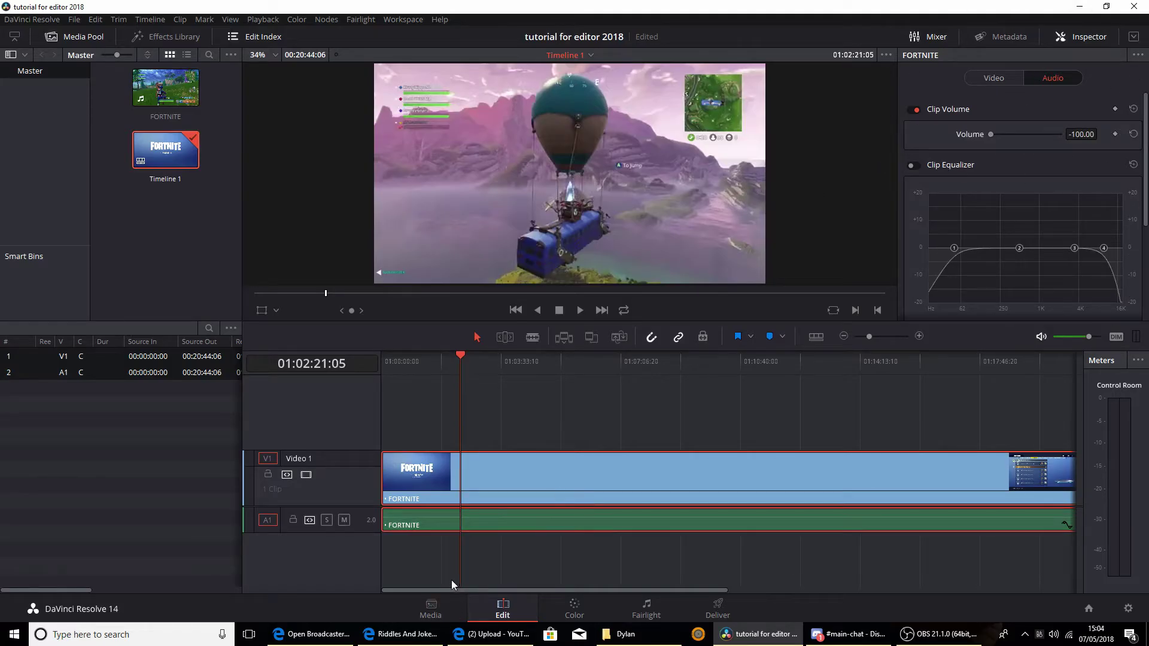
{"action": "key", "text": "space"}
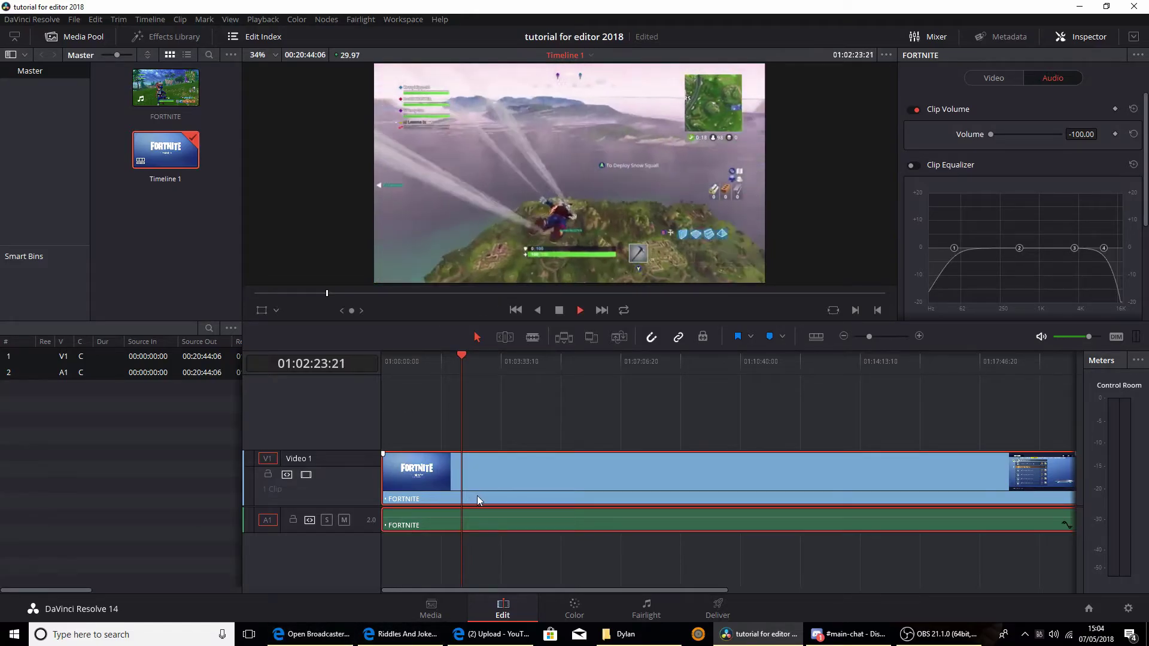
{"action": "key", "text": "ctrl+b"}
Step: Delete the intro section of the clip before the cut and stop playback
{"action": "left_click", "coordinate": [494, 404]}
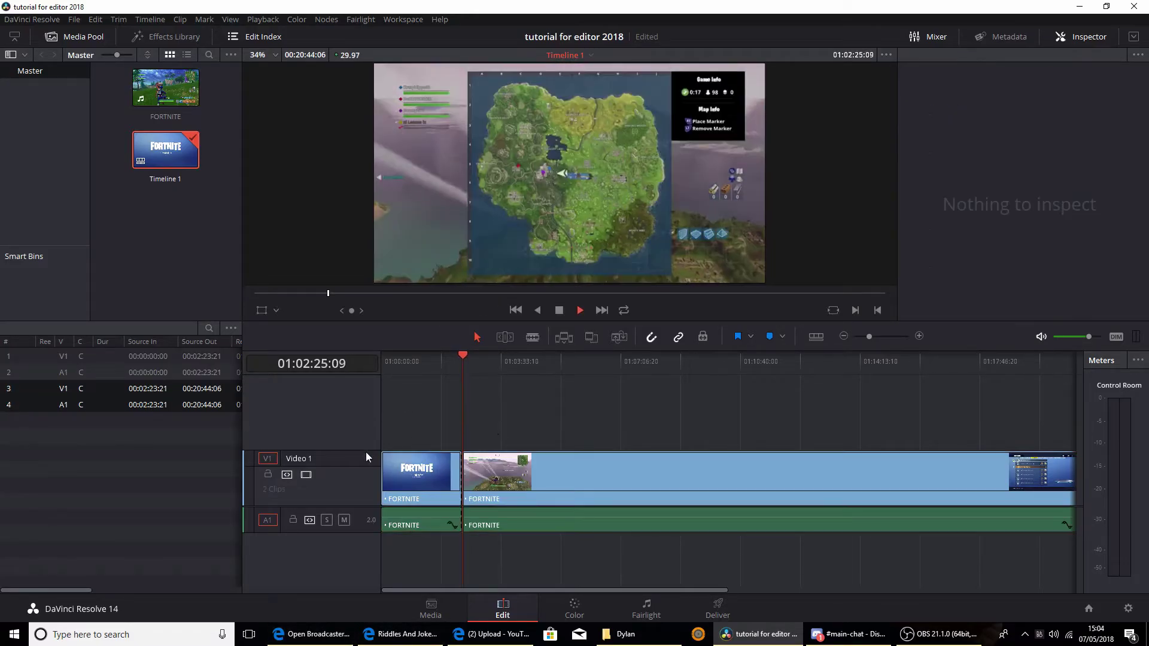
{"action": "left_click", "coordinate": [396, 468]}
{"action": "key", "text": "BackSpace"}
{"action": "key", "text": "space"}
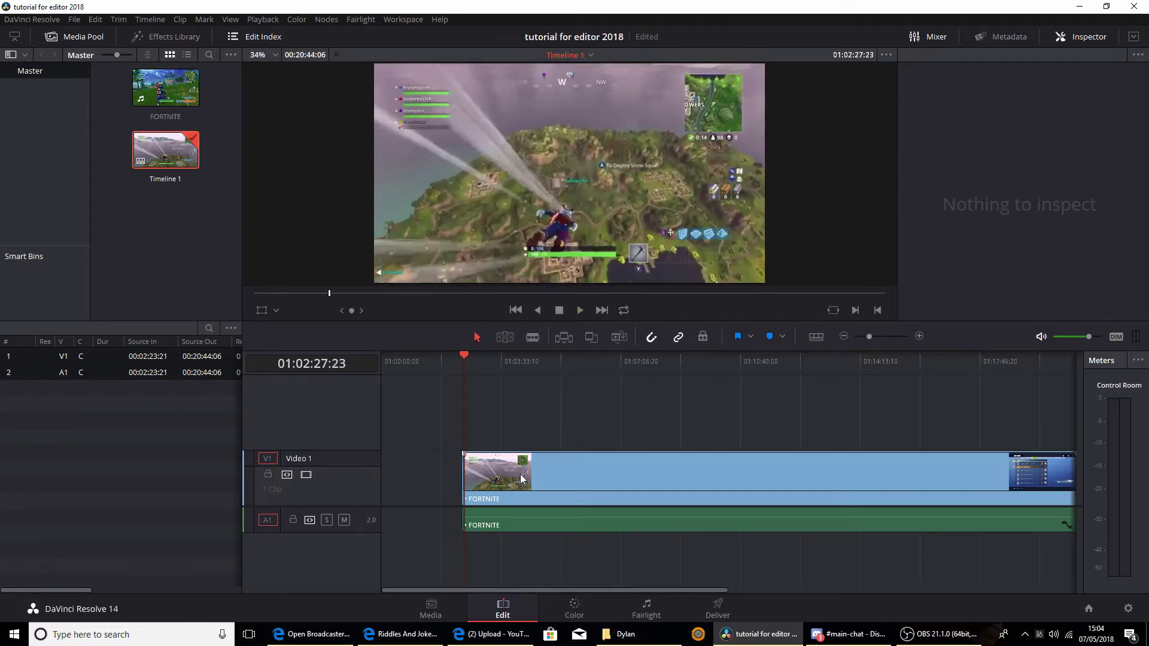
Step: Slide the remaining gameplay clip to the timeline start and review it from the beginning
{"action": "left_click", "coordinate": [500, 478]}
{"action": "left_click_drag", "start_coordinate": [499, 478], "coordinate": [418, 478]}
{"action": "left_click_drag", "start_coordinate": [462, 372], "coordinate": [239, 422]}
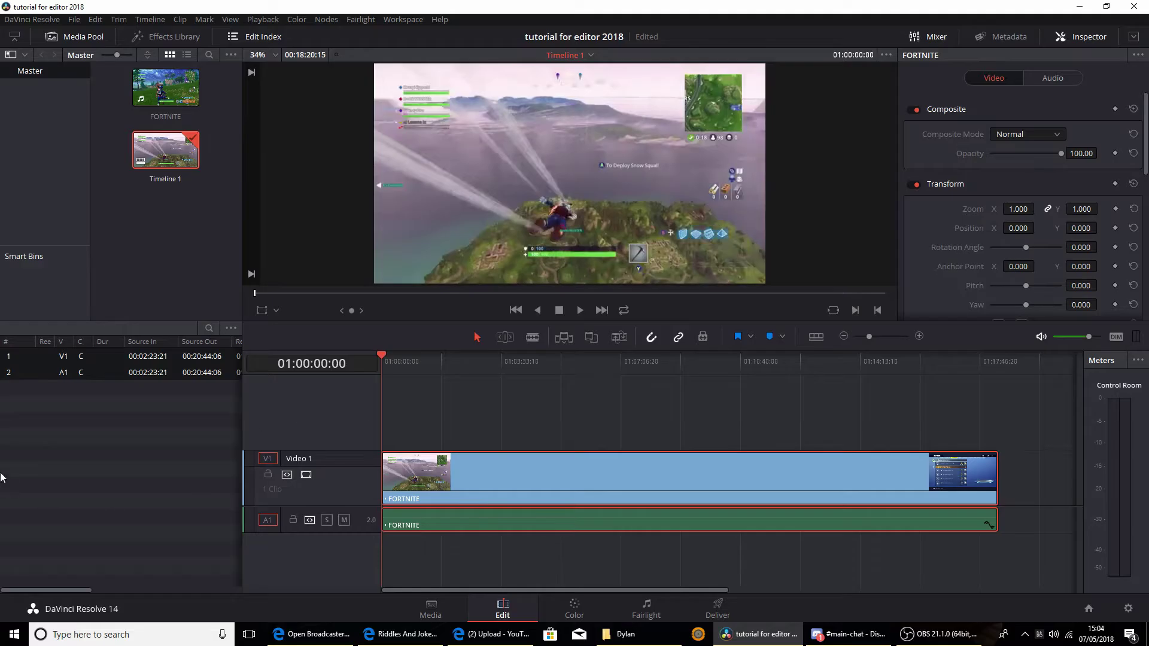
{"action": "mouse_move", "coordinate": [405, 437]}
{"action": "left_mouse_down"}
{"action": "mouse_move", "coordinate": [472, 428]}
{"action": "mouse_move", "coordinate": [421, 430]}
{"action": "left_mouse_up"}
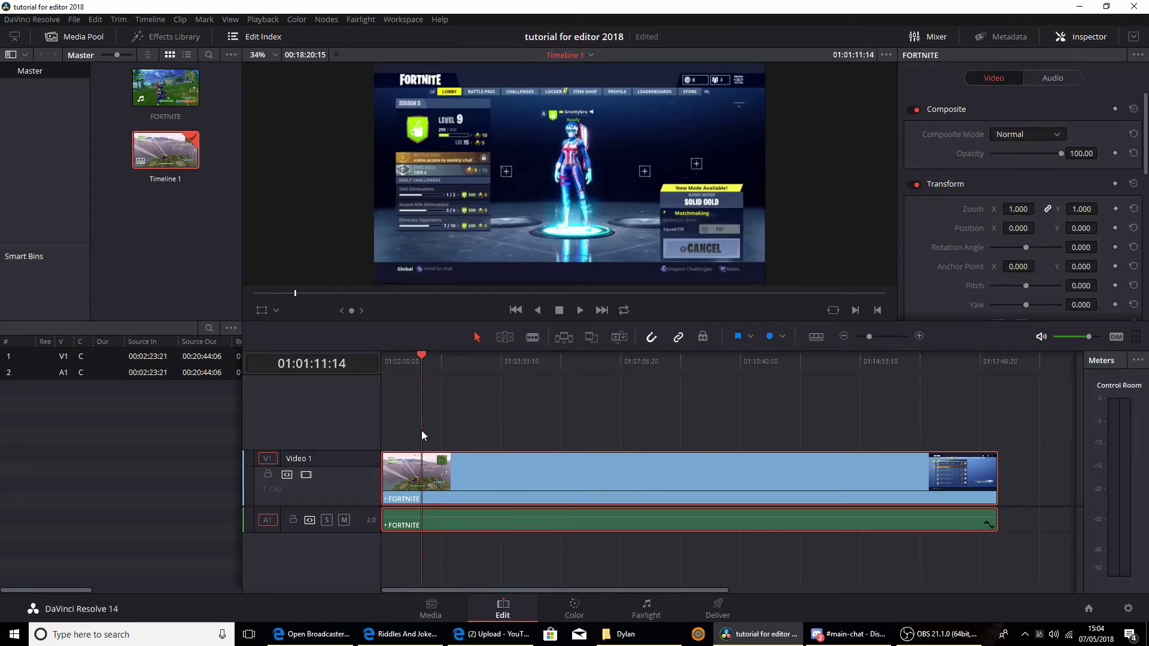
{"action": "key", "text": "Home"}
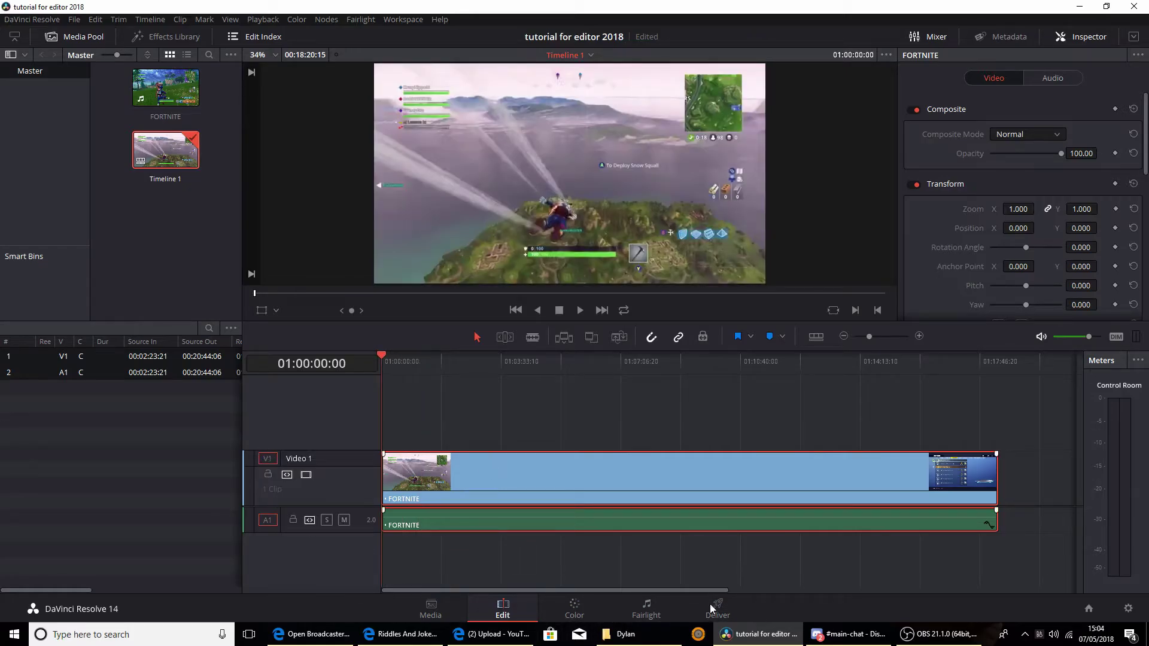
Step: Search the Dylan folder in File Explorer for MP3 files
{"action": "left_click", "coordinate": [626, 634]}
{"action": "scroll", "coordinate": [900, 387], "scroll_direction": "down", "scroll_amount": 20}
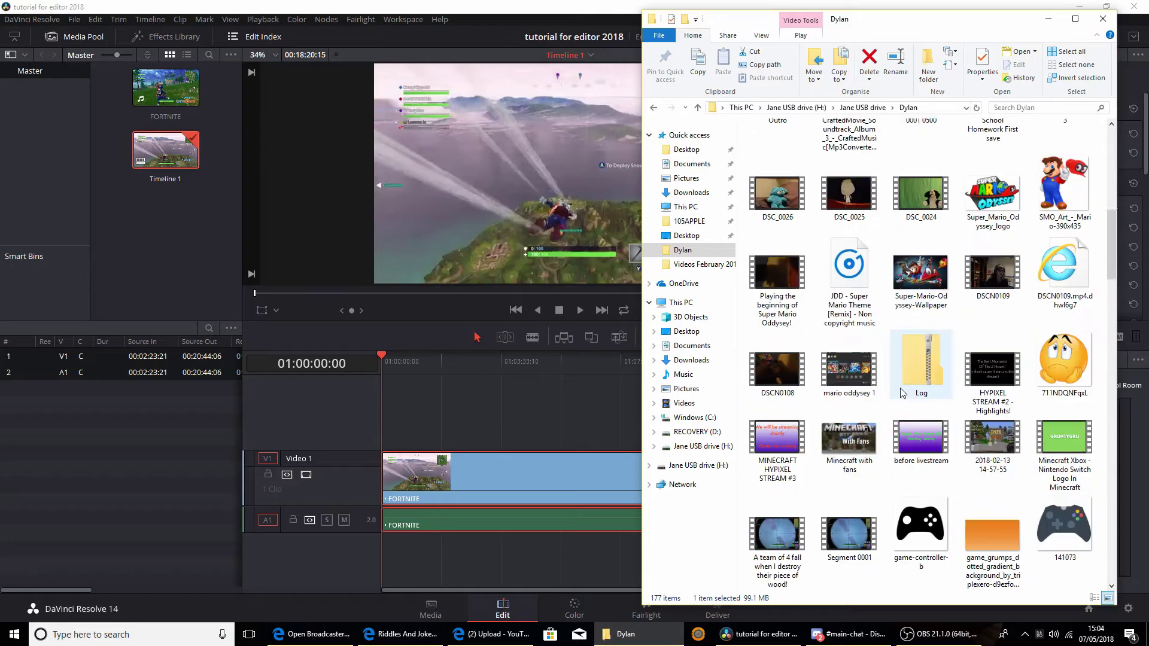
{"action": "scroll", "coordinate": [905, 374], "scroll_direction": "up", "scroll_amount": 10}
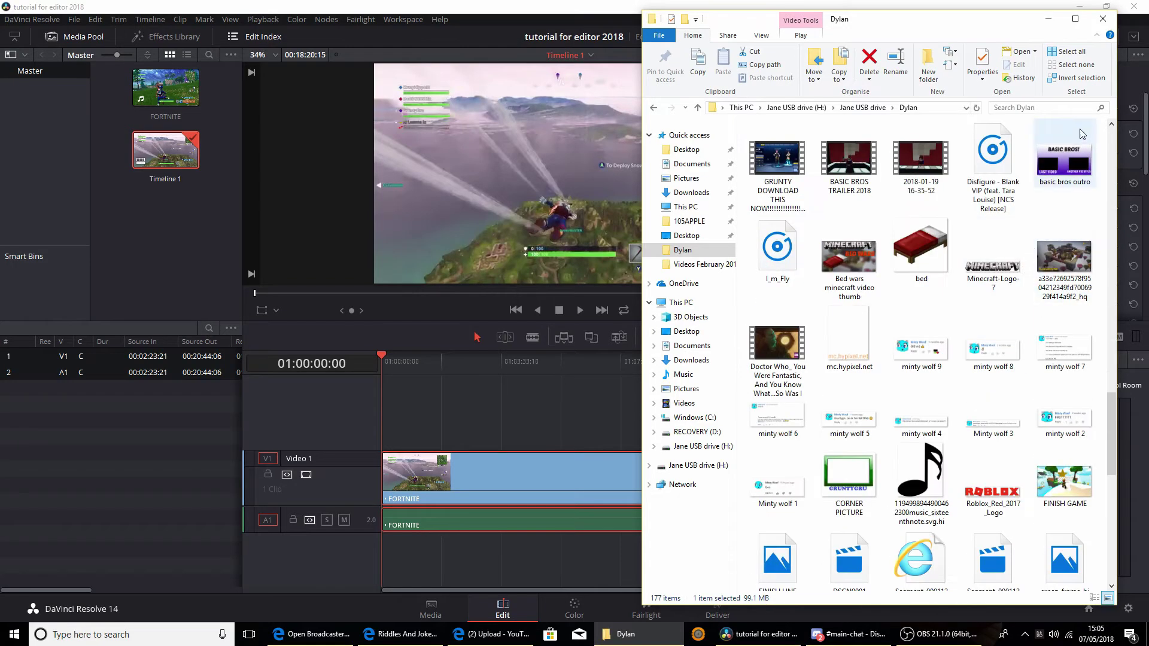
{"action": "left_click", "coordinate": [1082, 104]}
{"action": "type", "text": "MP3"}
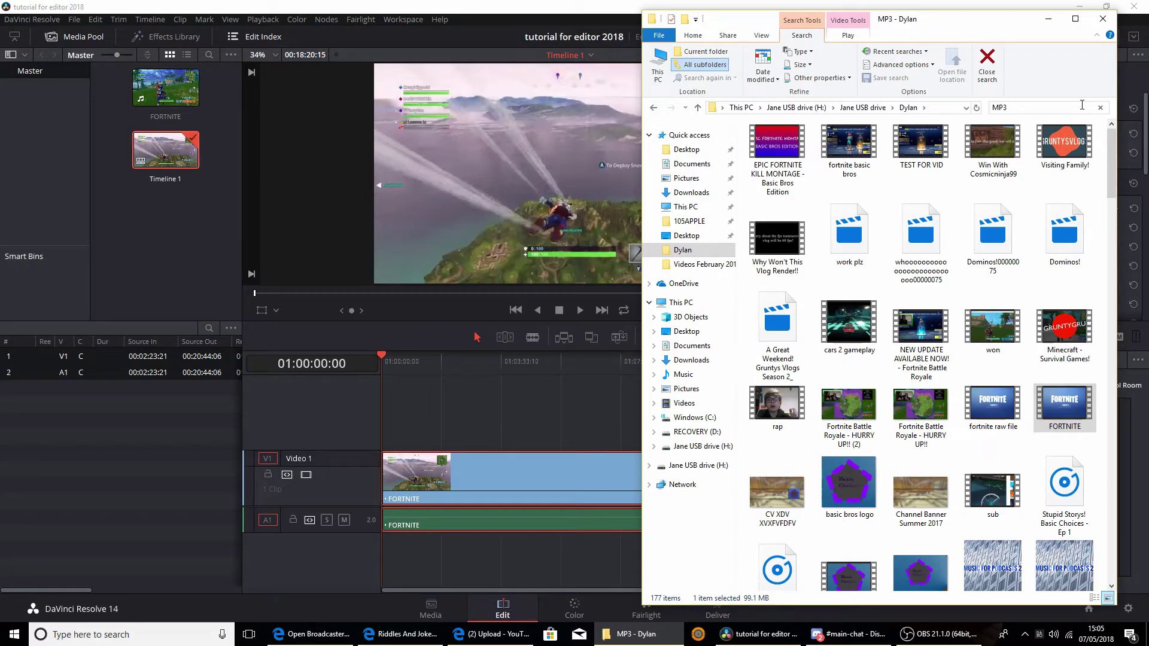
{"action": "key", "text": "BackSpace"}
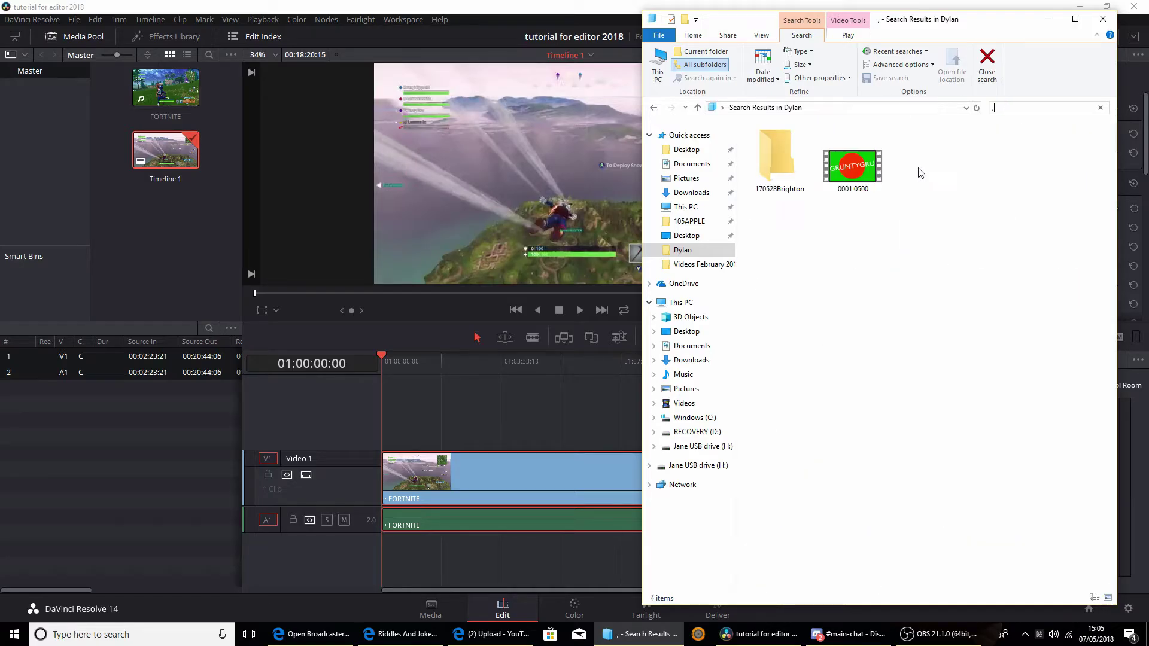
{"action": "type", "text": "MP3"}
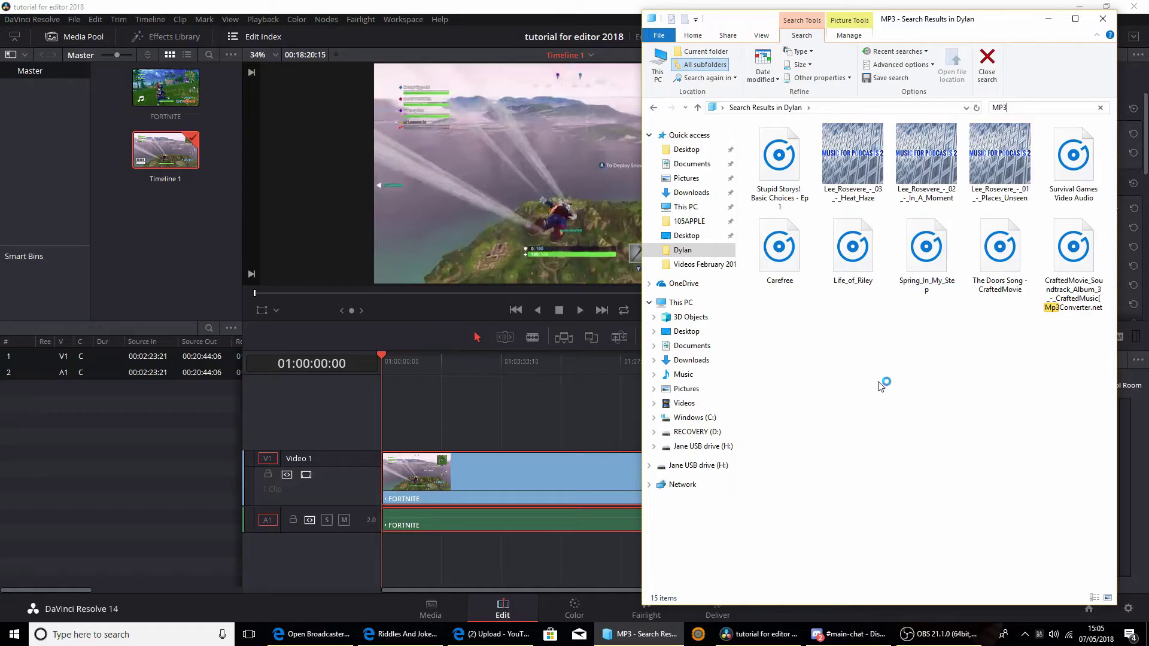
Step: Drag the Spring_In_My_Step track from the results onto the timeline's A2 audio track
{"action": "left_click", "coordinate": [856, 353]}
{"action": "scroll", "coordinate": [955, 398], "scroll_direction": "down", "scroll_amount": 10}
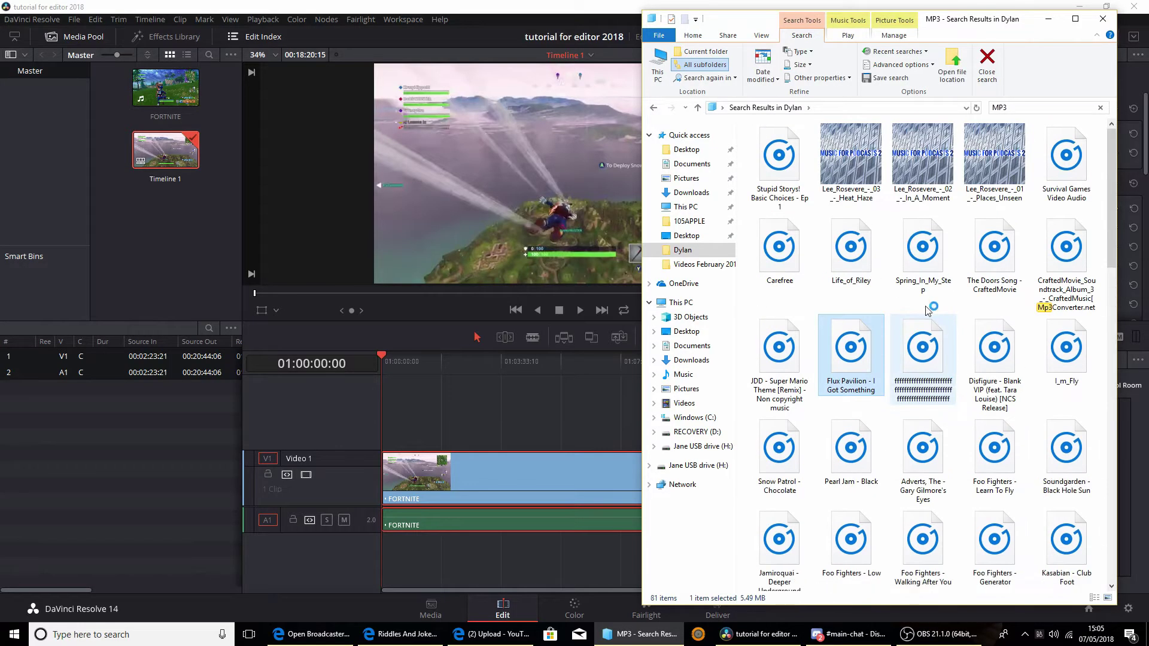
{"action": "key", "text": "Home"}
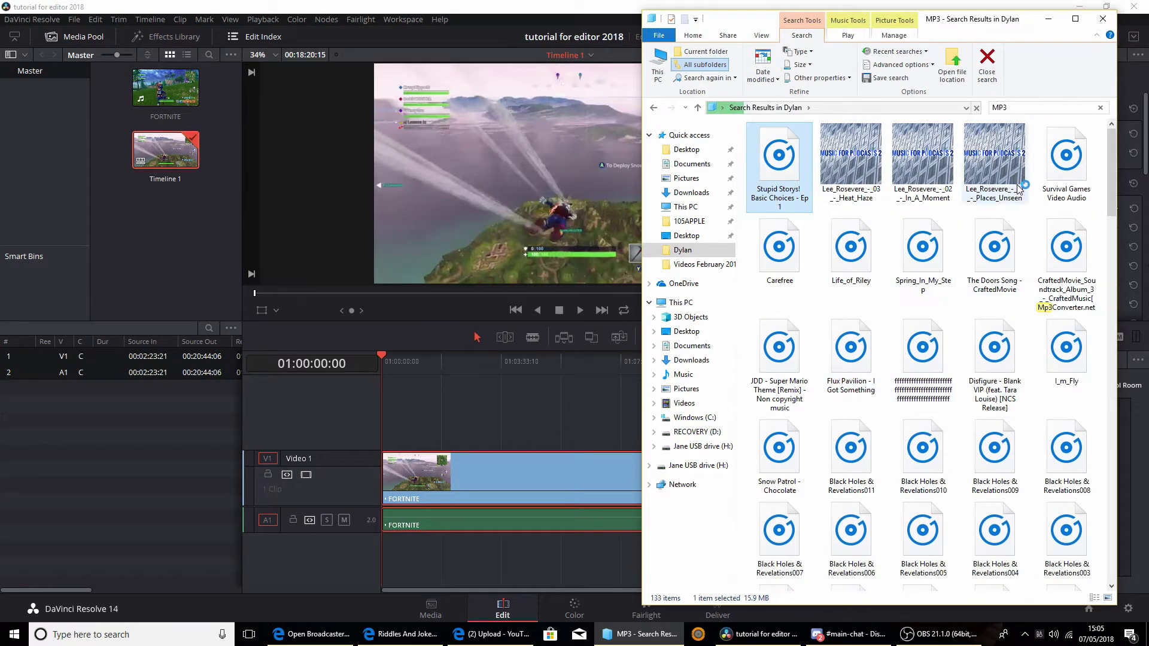
{"action": "left_click", "coordinate": [924, 254]}
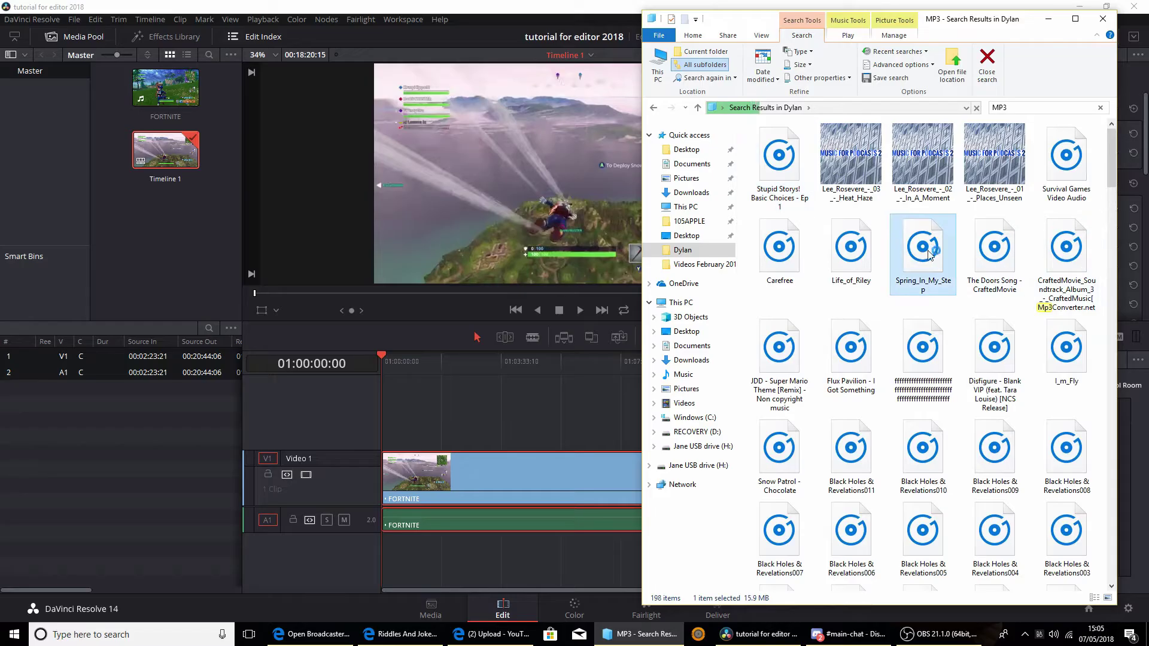
{"action": "left_click_drag", "start_coordinate": [914, 254], "coordinate": [384, 555]}
Step: Lower the Spring_In_My_Step clip's volume to -31.69 and play back to check the level
{"action": "key", "text": "space"}
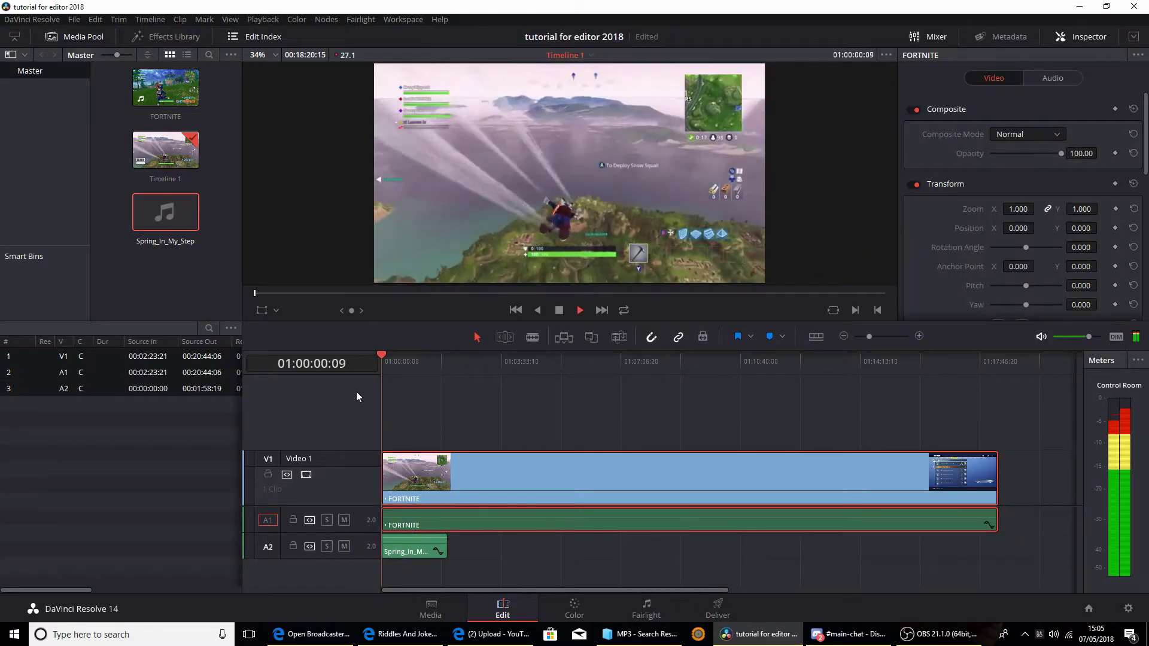
{"action": "left_click", "coordinate": [424, 543]}
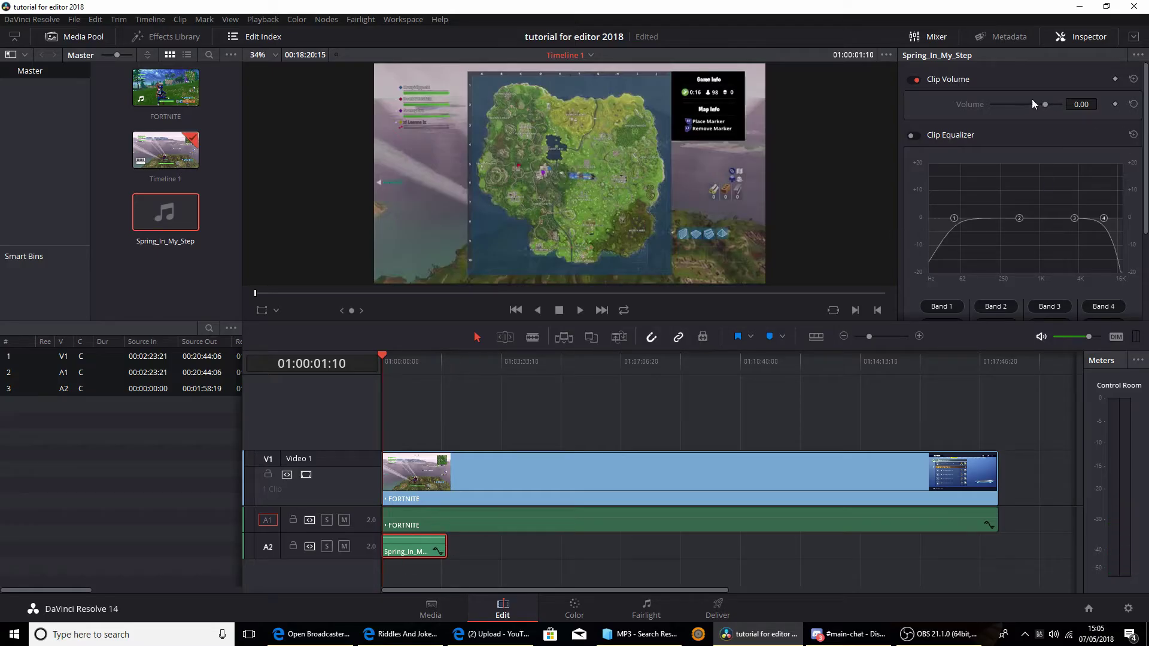
{"action": "left_click_drag", "start_coordinate": [1024, 100], "coordinate": [1032, 104]}
{"action": "key", "text": "space"}
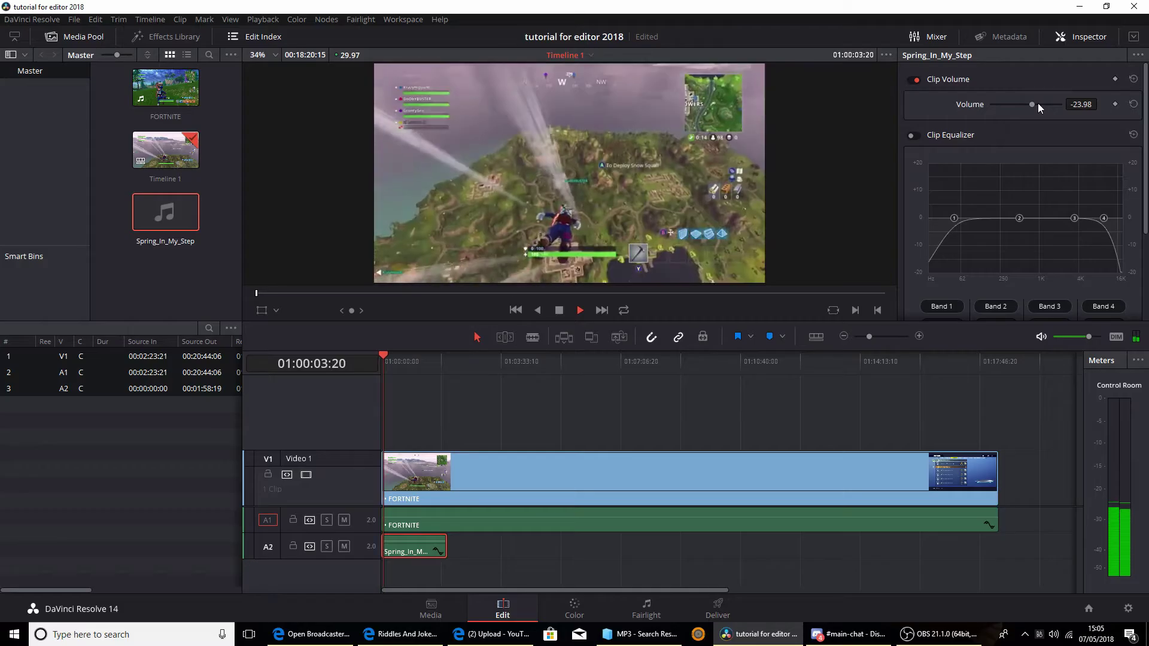
{"action": "left_click_drag", "start_coordinate": [1037, 102], "coordinate": [1028, 105]}
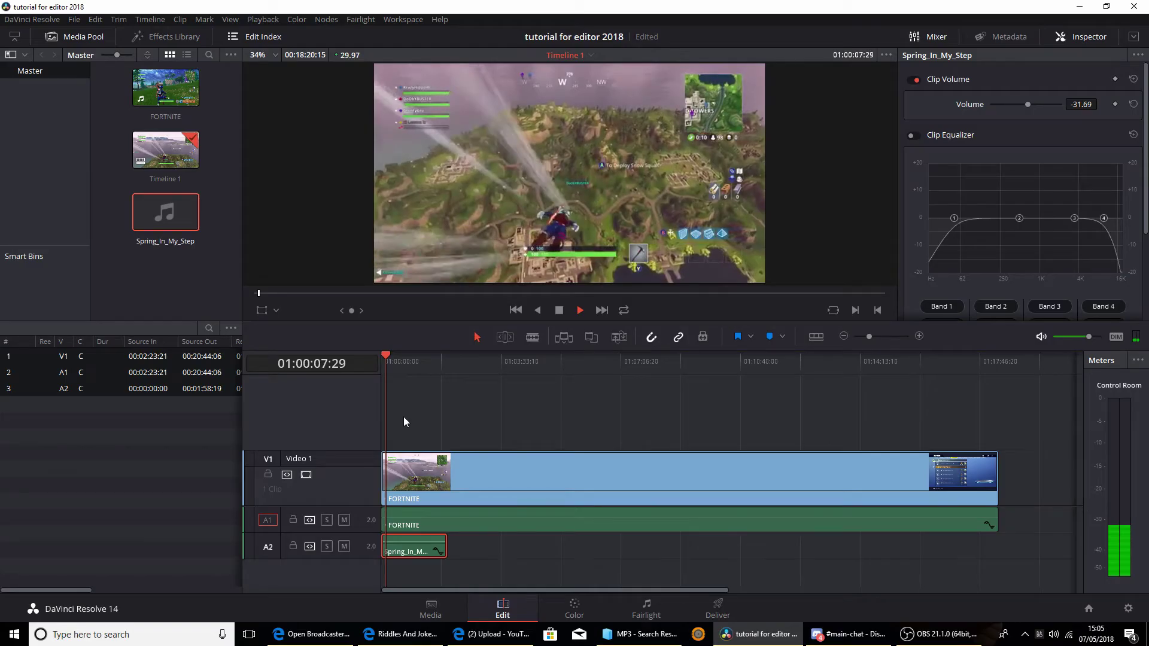
{"action": "key", "text": "Home"}
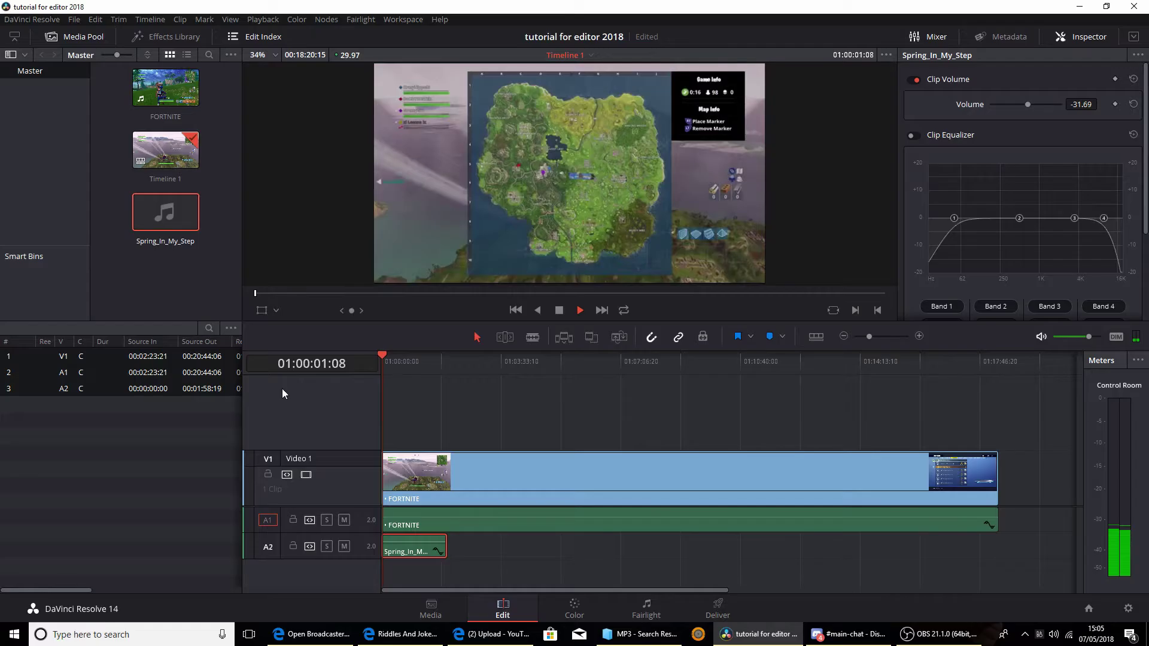
{"action": "key", "text": "space"}
Step: Add a Text title from the Effects Library onto a new Video 2 track
{"action": "left_click", "coordinate": [178, 35]}
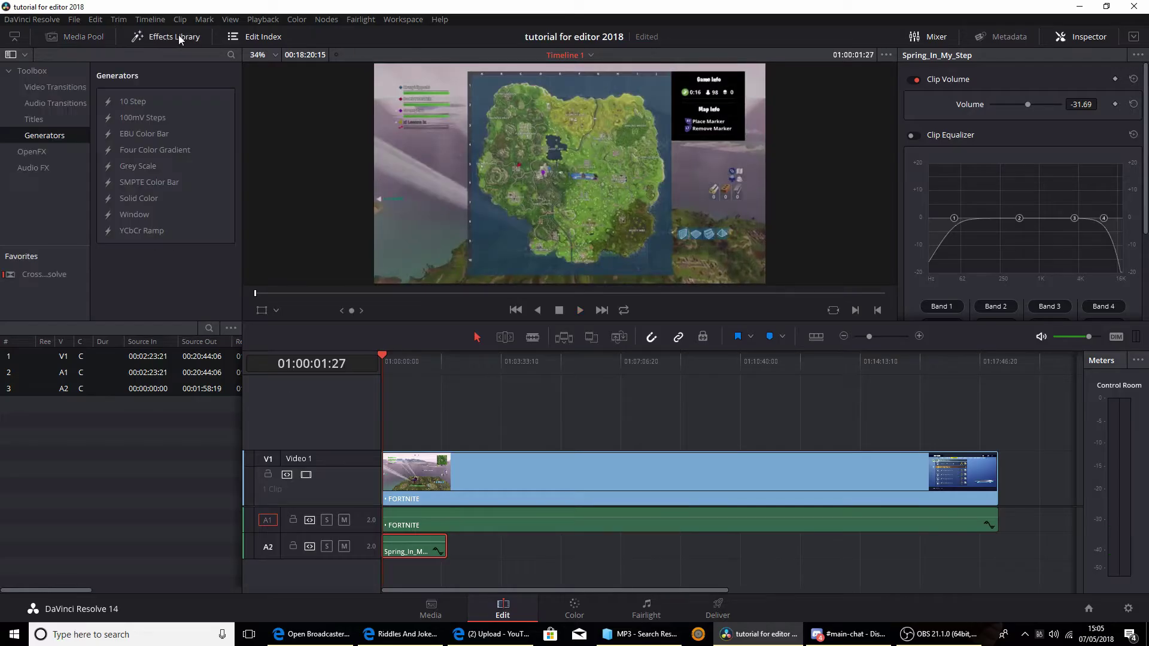
{"action": "left_click", "coordinate": [45, 118]}
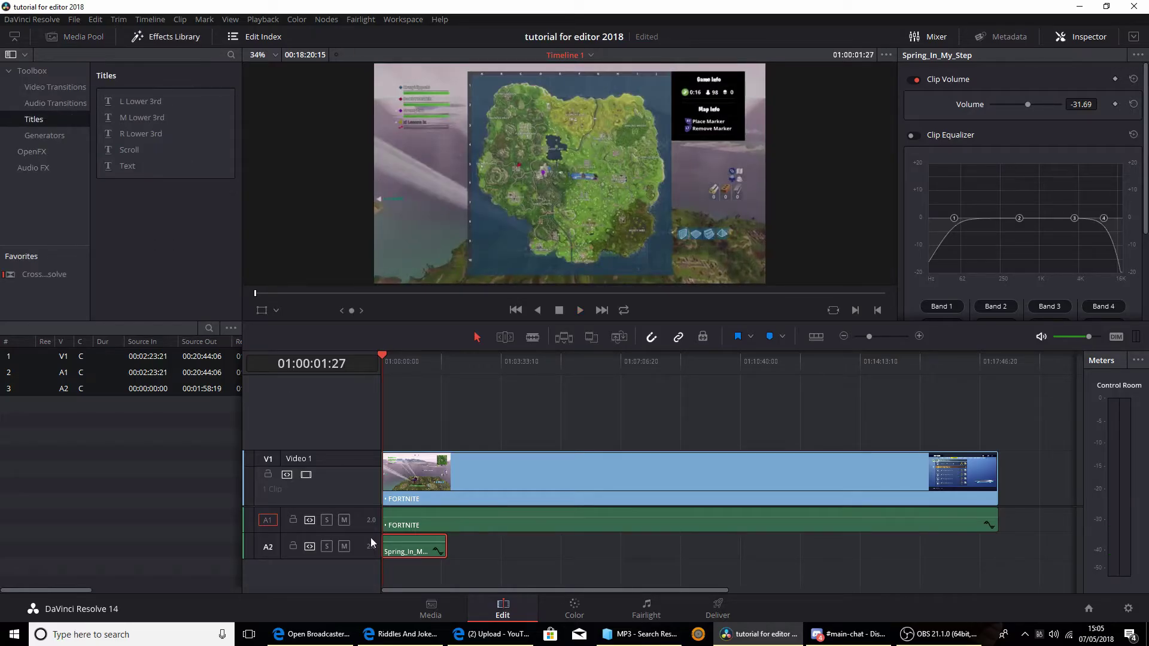
{"action": "left_click_drag", "start_coordinate": [130, 173], "coordinate": [385, 429]}
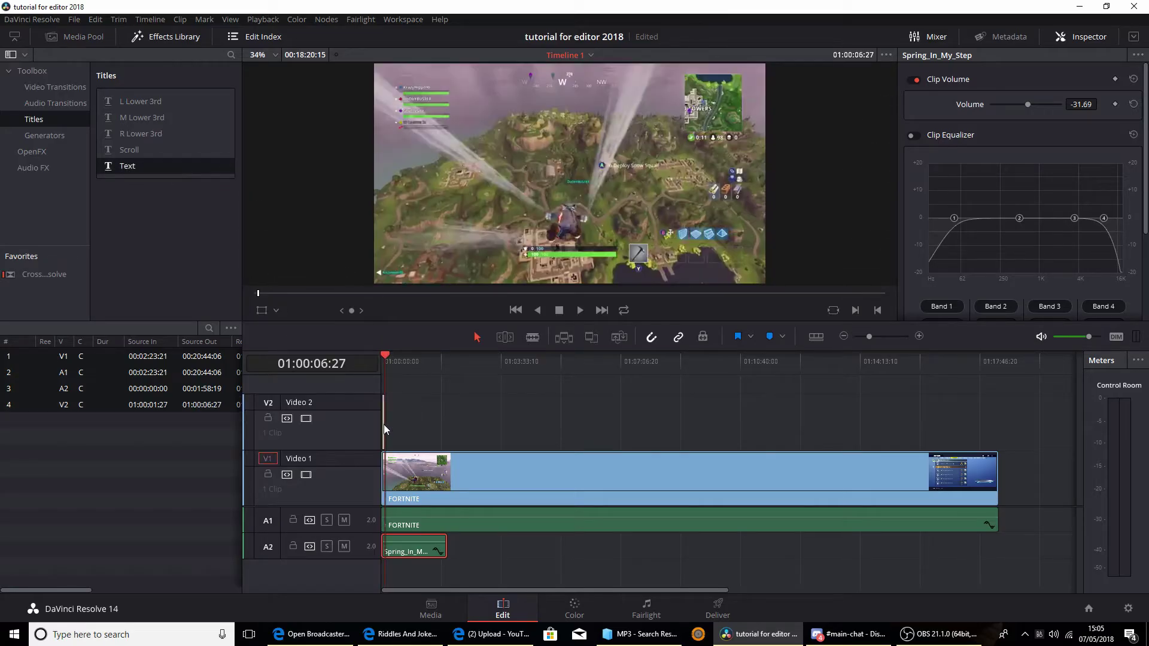
Step: Zoom in and move the title clip to 01:00:00:00, then select its placeholder text
{"action": "left_click_drag", "start_coordinate": [386, 372], "coordinate": [363, 375]}
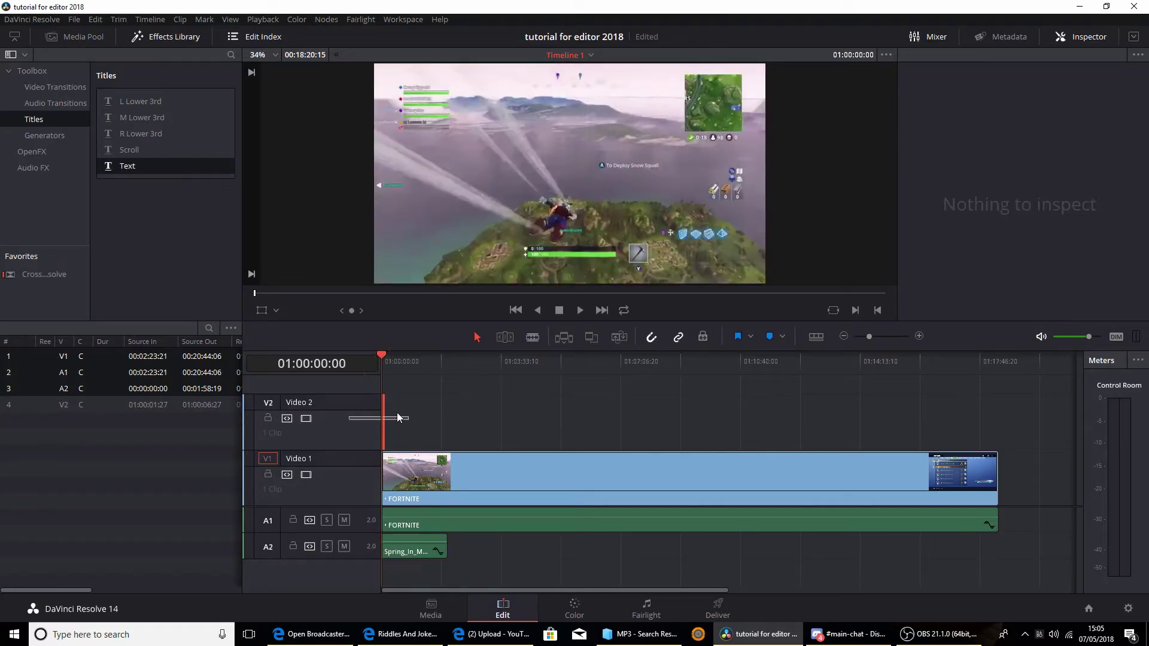
{"action": "left_click", "coordinate": [918, 336]}
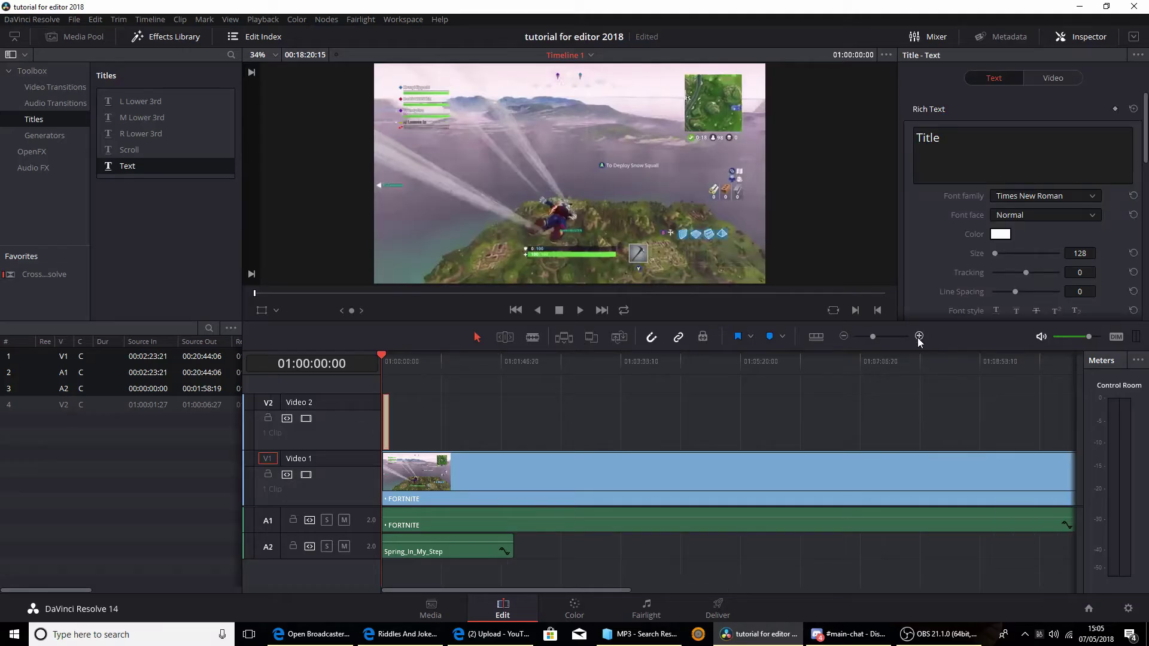
{"action": "left_click", "coordinate": [919, 336]}
{"action": "left_click_drag", "start_coordinate": [385, 410], "coordinate": [385, 415]}
{"action": "double_click", "coordinate": [927, 138]}
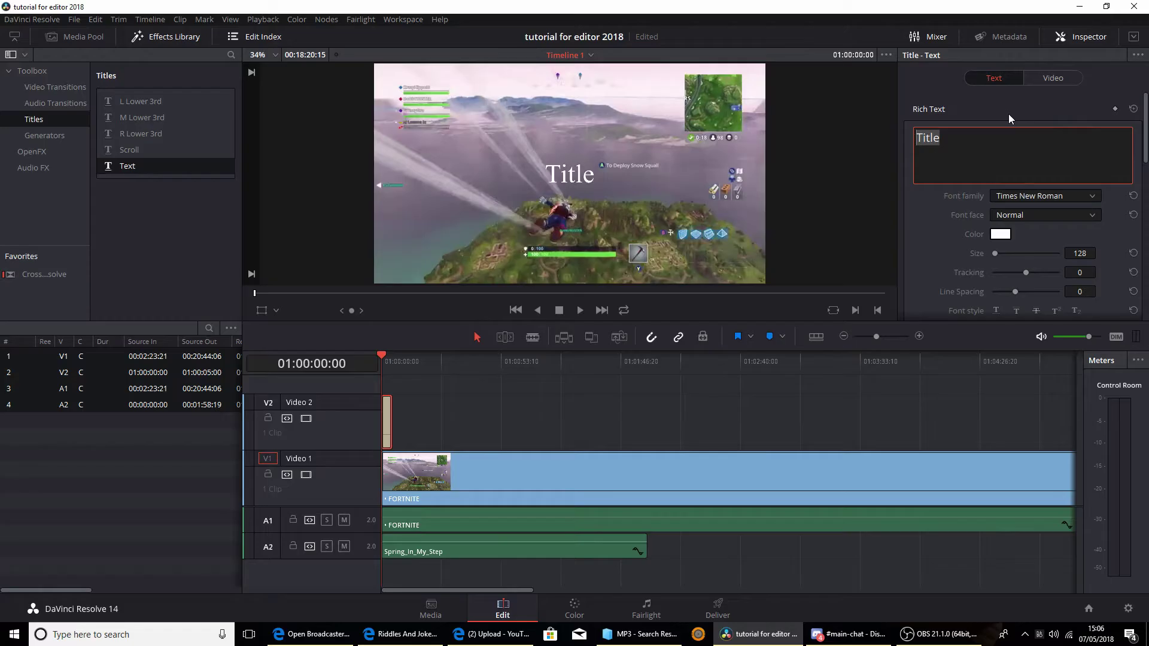
Step: Replace the title text with 'FORTNITE GAMEPLAY'
{"action": "type", "text": "FRO"}
{"action": "key", "text": "BackSpace"}
{"action": "key", "text": "BackSpace"}
{"action": "type", "text": "O"}
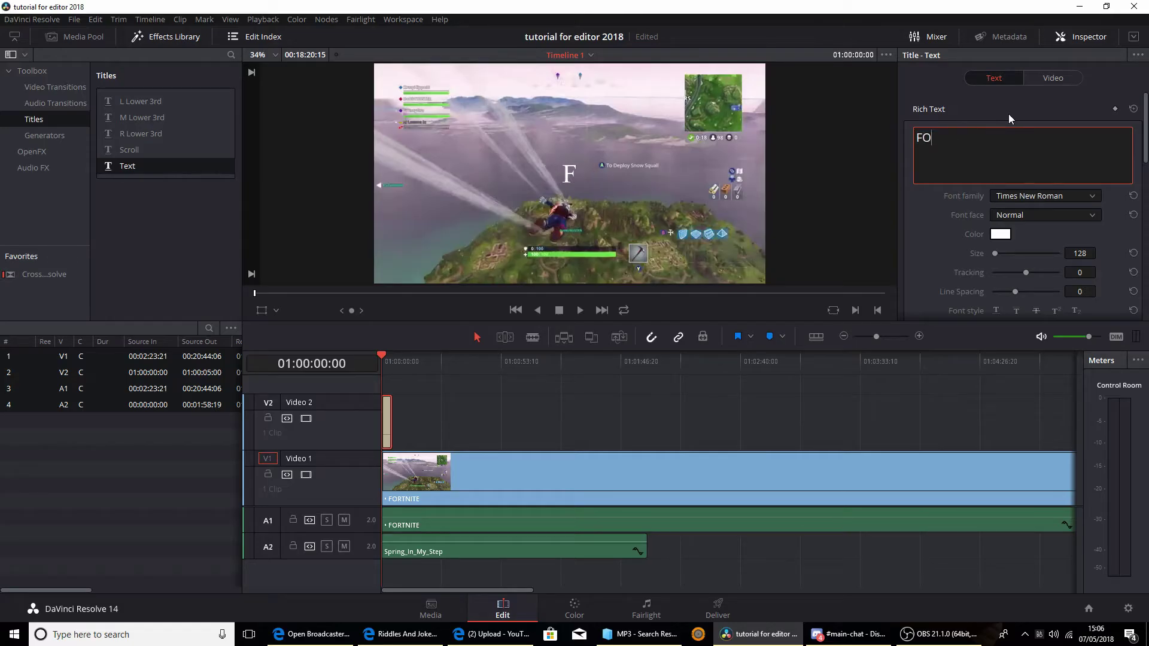
{"action": "type", "text": "RTNITE GAMEPLAY"}
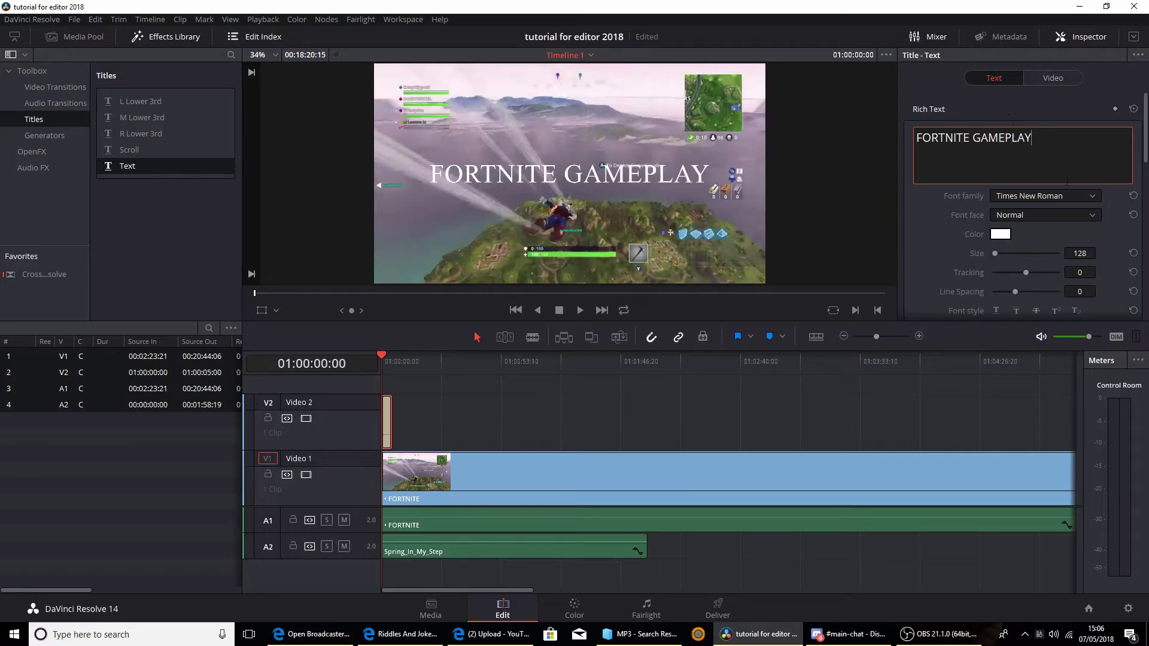
Step: Set the title's font family to Andy
{"action": "left_click", "coordinate": [1056, 198]}
{"action": "key", "text": "m"}
{"action": "key", "text": "t"}
{"action": "key", "text": "c"}
{"action": "key", "text": "e"}
{"action": "key", "text": "n"}
{"action": "key", "text": "t"}
{"action": "key", "text": "u"}
{"action": "key", "text": "r"}
{"action": "key", "text": "y"}
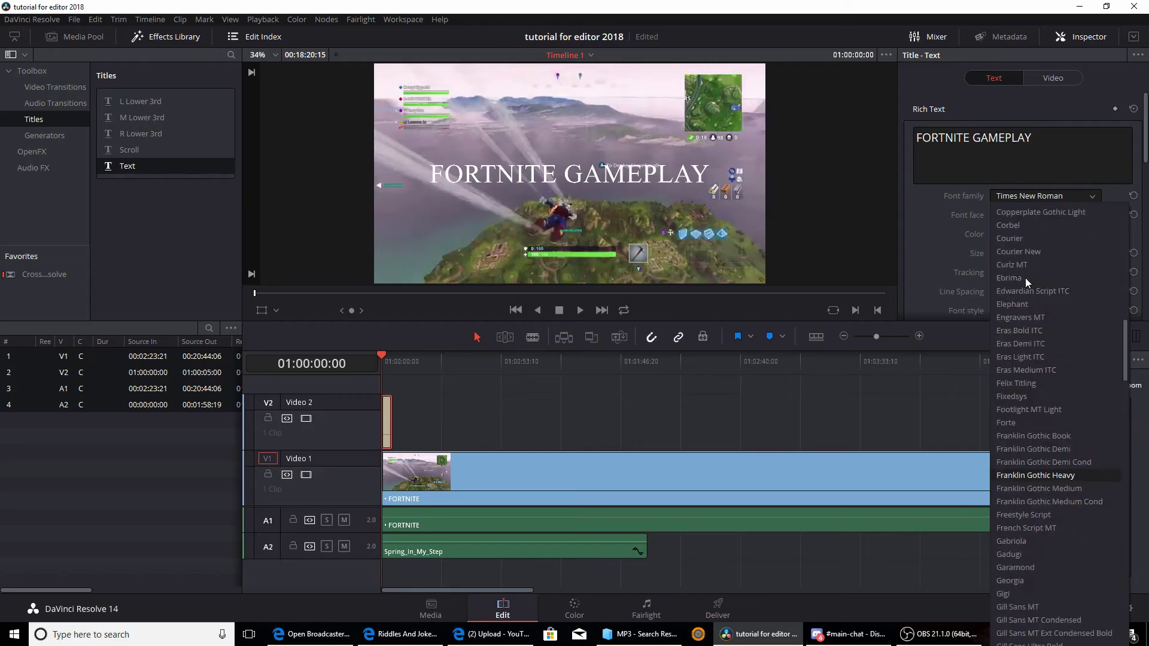
{"action": "scroll", "coordinate": [1029, 272], "scroll_direction": "up", "scroll_amount": 10}
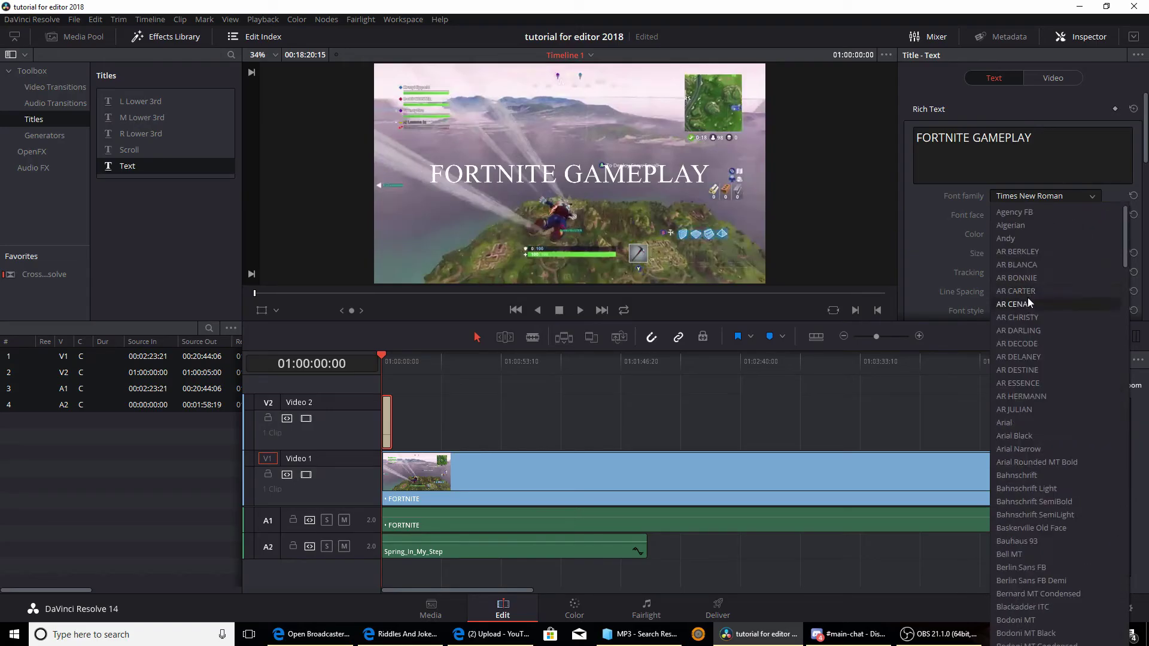
{"action": "left_click", "coordinate": [1024, 236]}
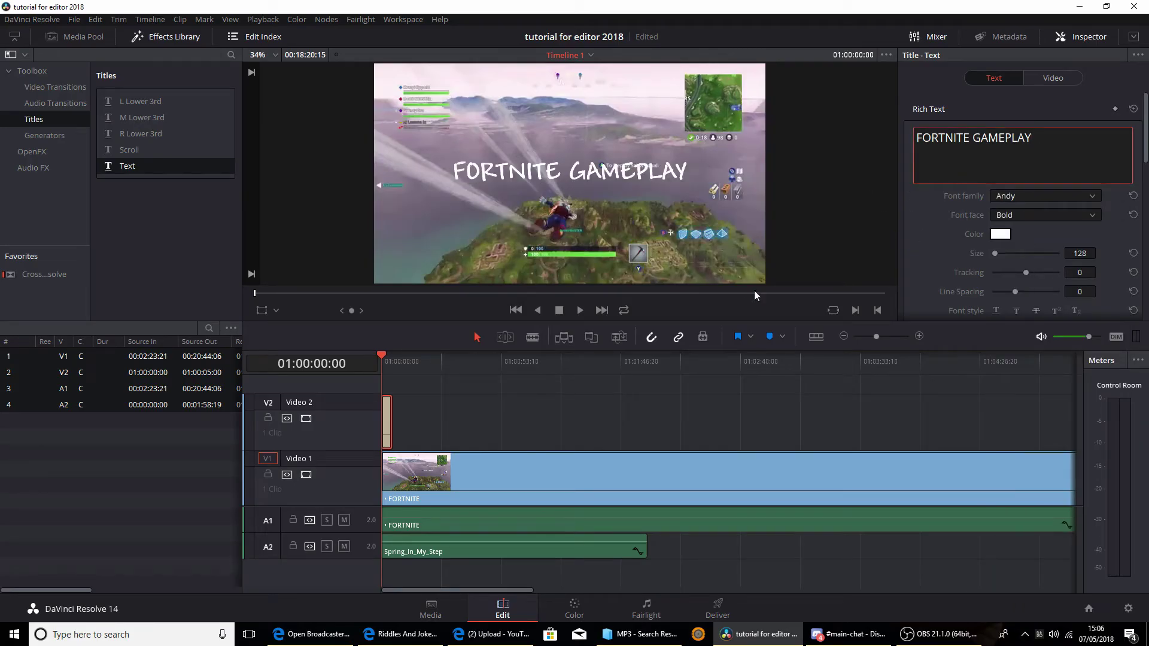
Step: Raise the title's font size to 179
{"action": "left_click", "coordinate": [995, 256]}
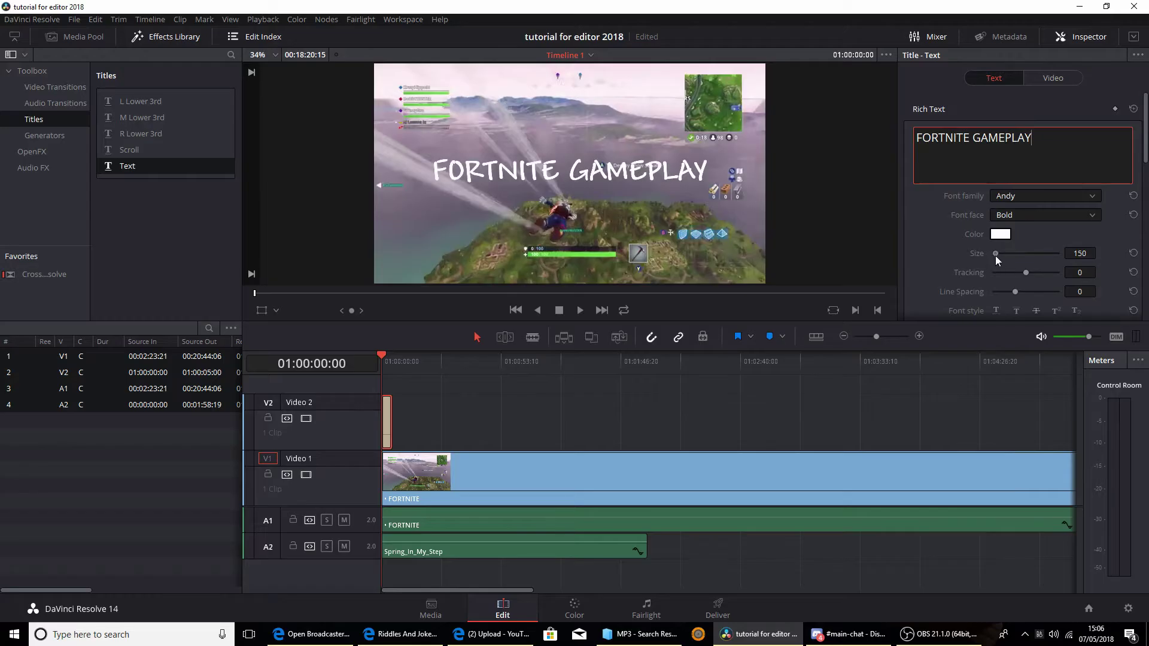
{"action": "left_click_drag", "start_coordinate": [995, 257], "coordinate": [996, 257]}
{"action": "left_click", "coordinate": [1085, 257]}
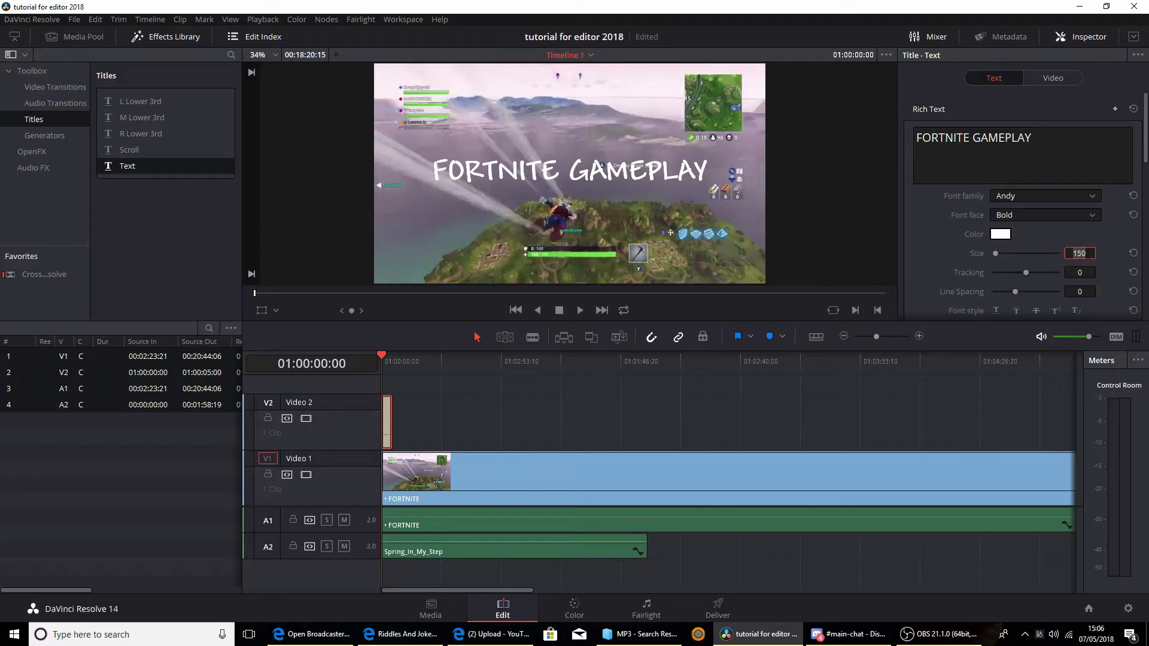
{"action": "scroll", "coordinate": [1099, 253], "scroll_direction": "up", "scroll_amount": 19}
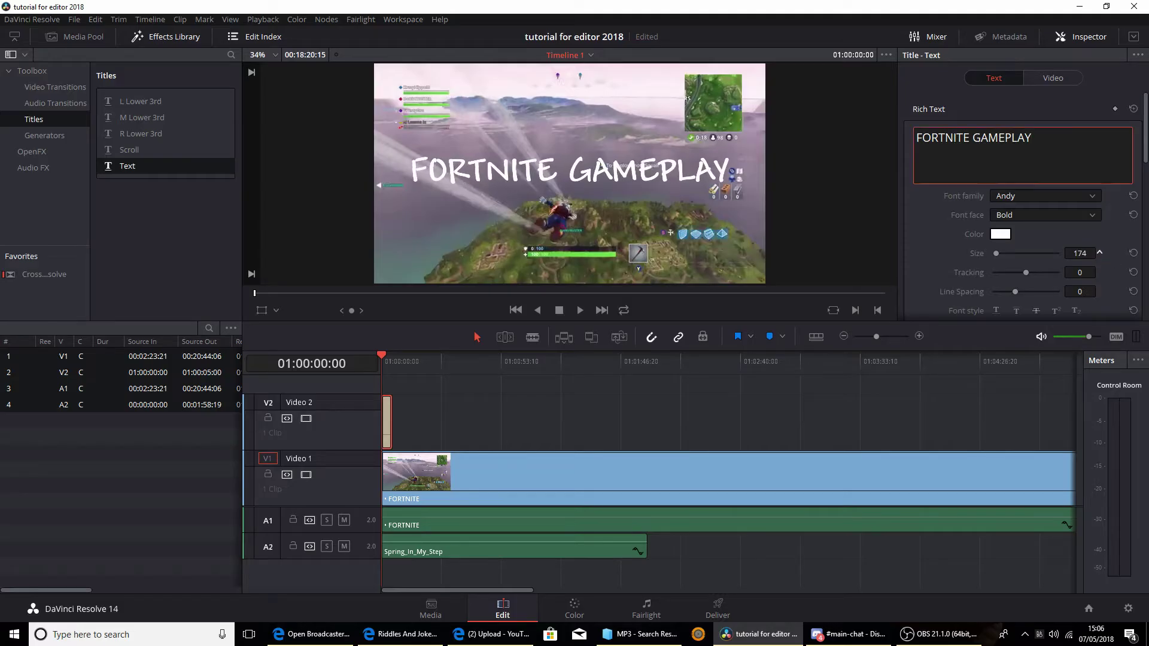
{"action": "scroll", "coordinate": [1099, 253], "scroll_direction": "up", "scroll_amount": 10}
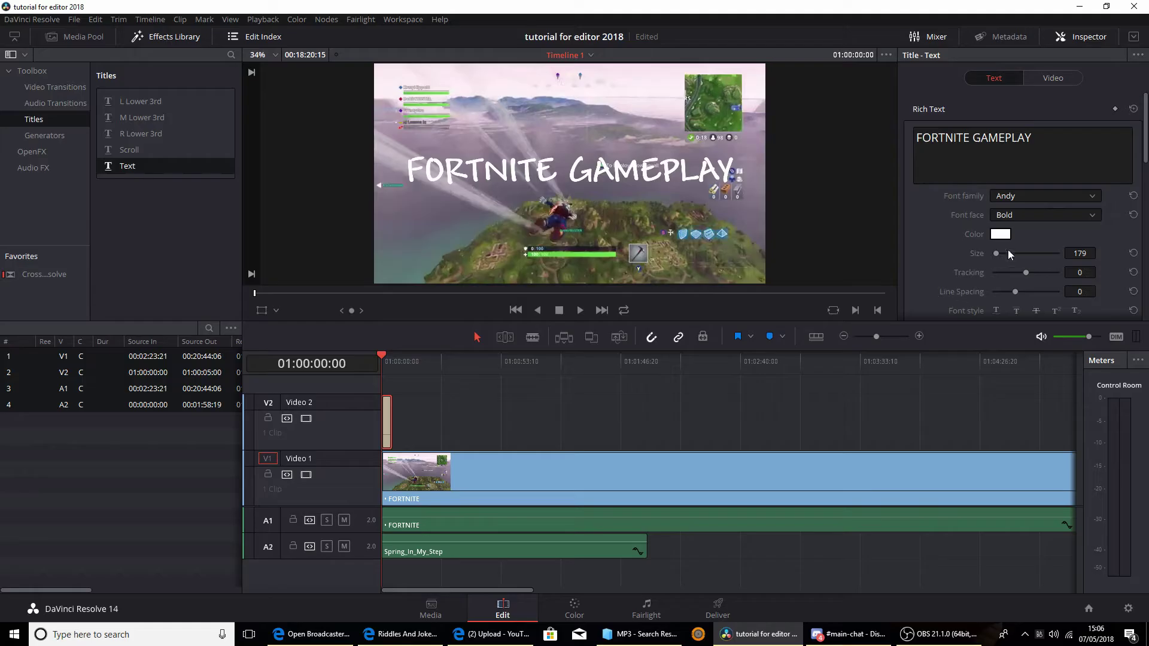
Step: Set the title text colour to blue #0088ff
{"action": "left_click", "coordinate": [1005, 235]}
{"action": "left_click", "coordinate": [595, 198]}
{"action": "left_click", "coordinate": [685, 199]}
{"action": "left_click", "coordinate": [633, 199]}
{"action": "left_click", "coordinate": [611, 199]}
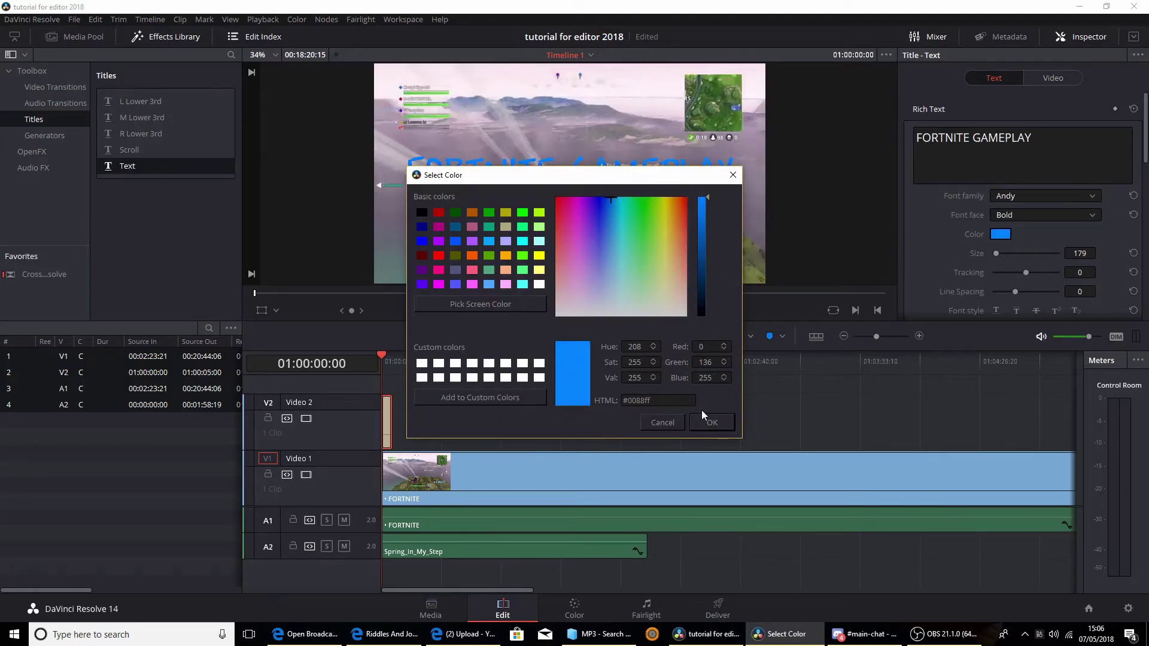
{"action": "left_click", "coordinate": [707, 421]}
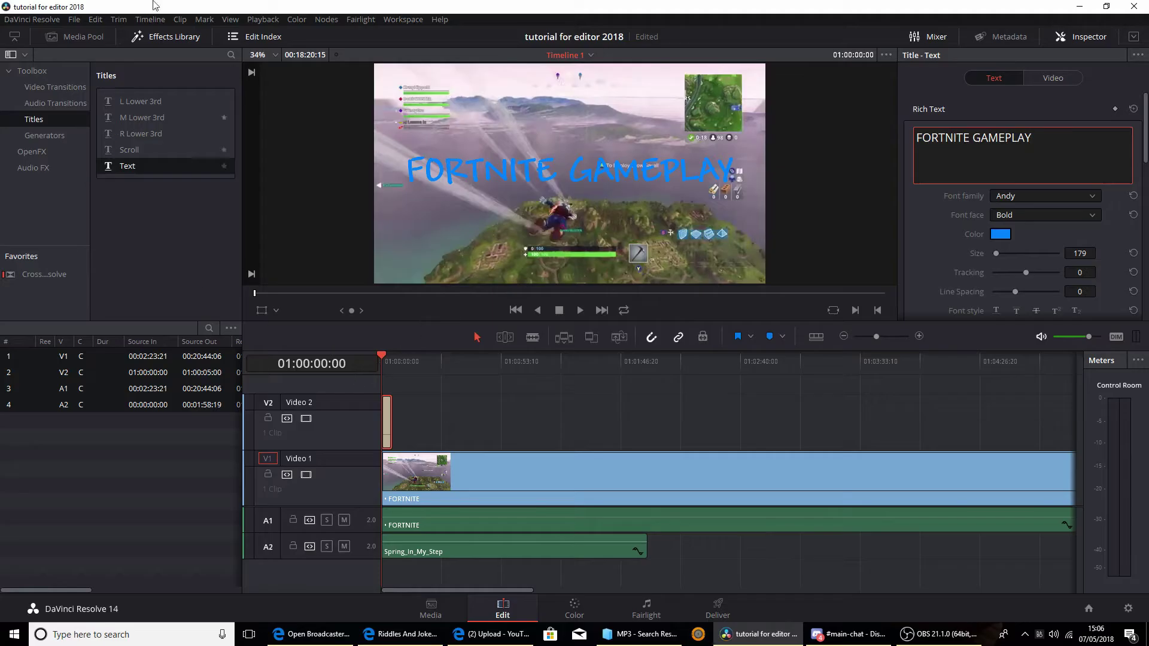
Step: Browse the Toolbox categories: video transitions, audio transitions, titles and generators
{"action": "left_click", "coordinate": [32, 88]}
{"action": "left_click", "coordinate": [39, 120]}
{"action": "left_click", "coordinate": [51, 103]}
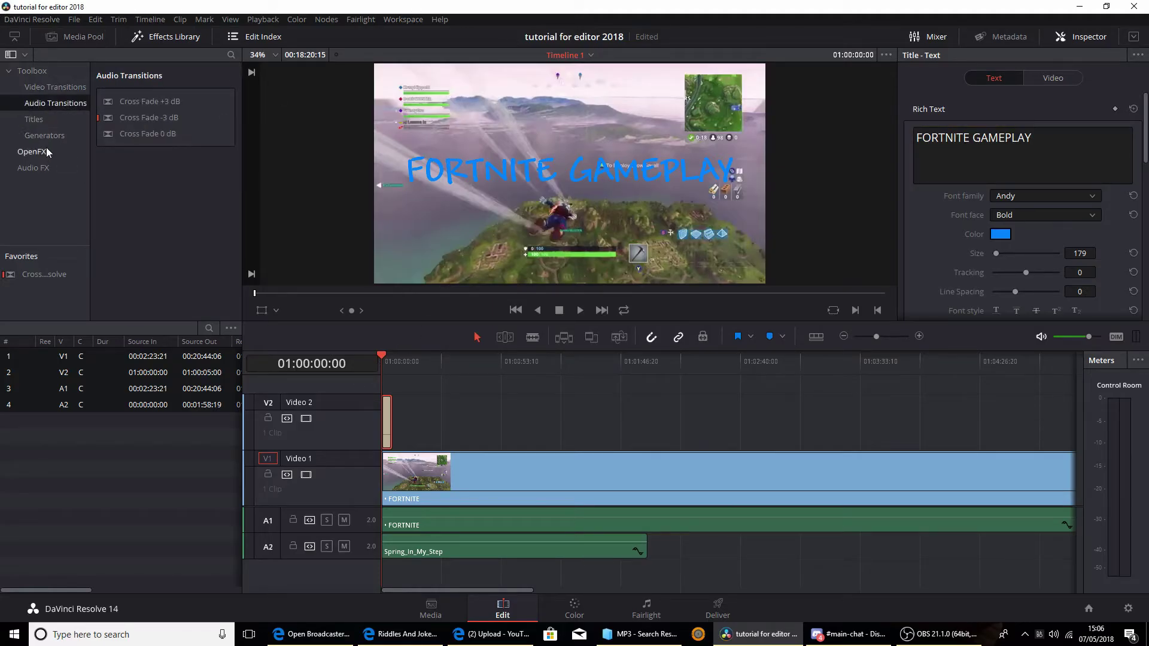
{"action": "left_click", "coordinate": [56, 124]}
{"action": "left_click", "coordinate": [52, 135]}
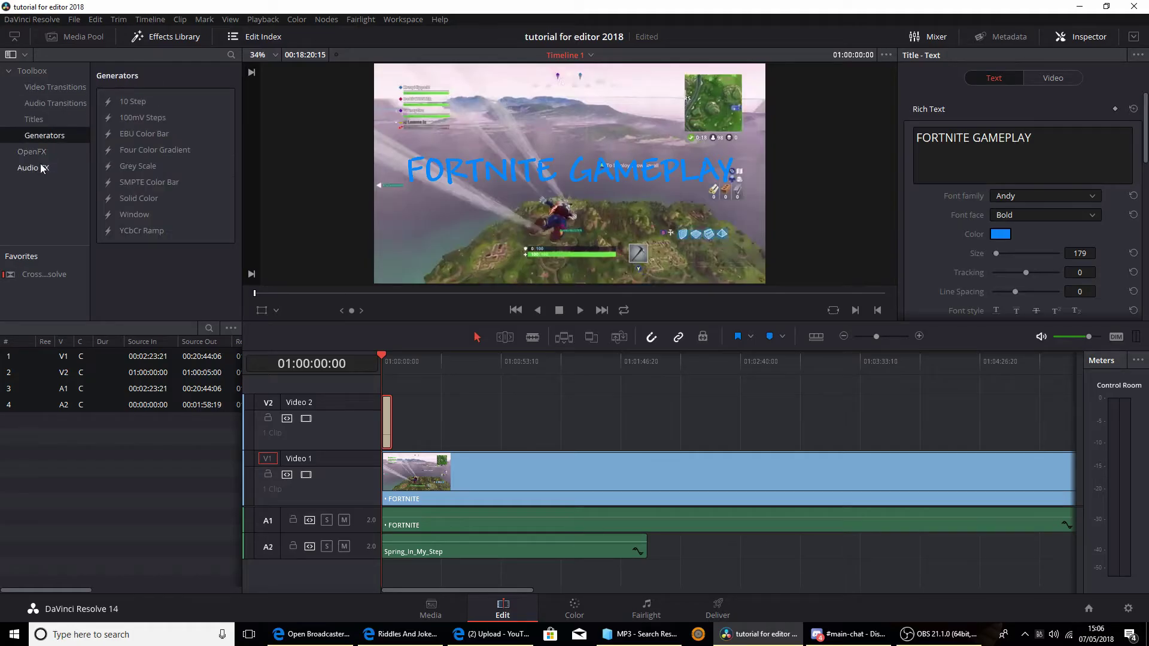